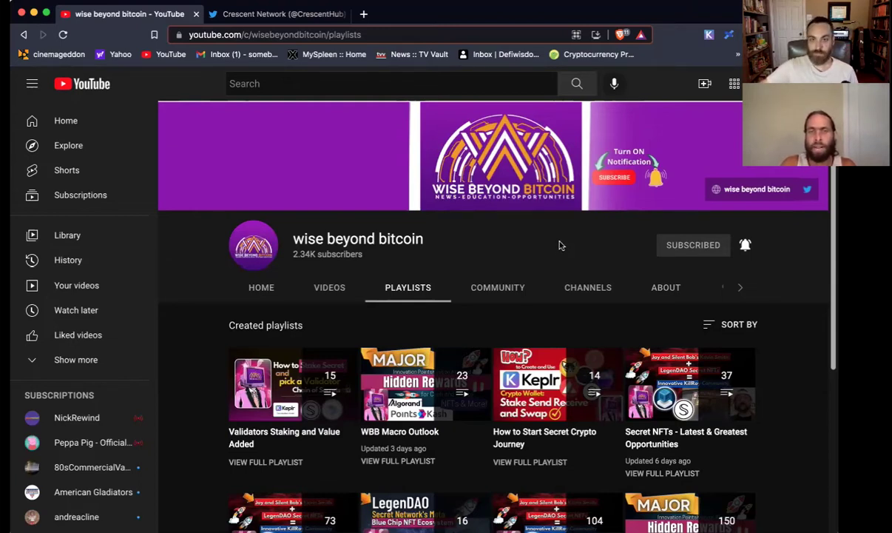
Scroll down the YouTube channel page, then start a new browser tab
scroll(533, 262, "down", 2)
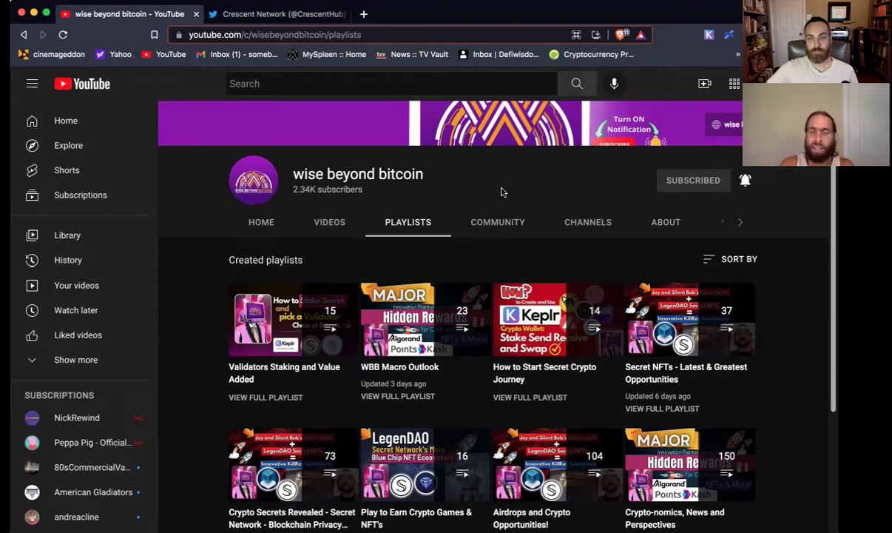
scroll(501, 193, "down", 1)
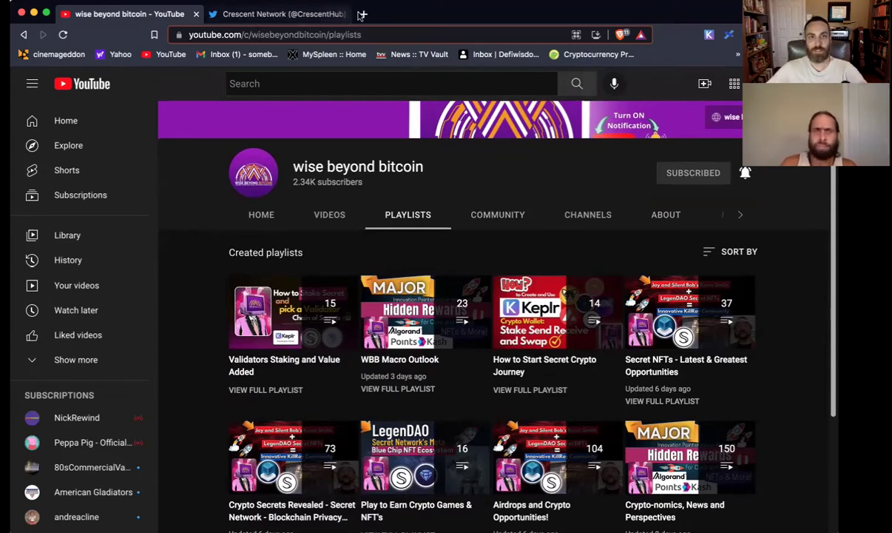
left_click(364, 13)
Load mapofzones.com from the 'ma' suggestion and zoom the zone bubble graph in and out
type("ma")
key("Return")
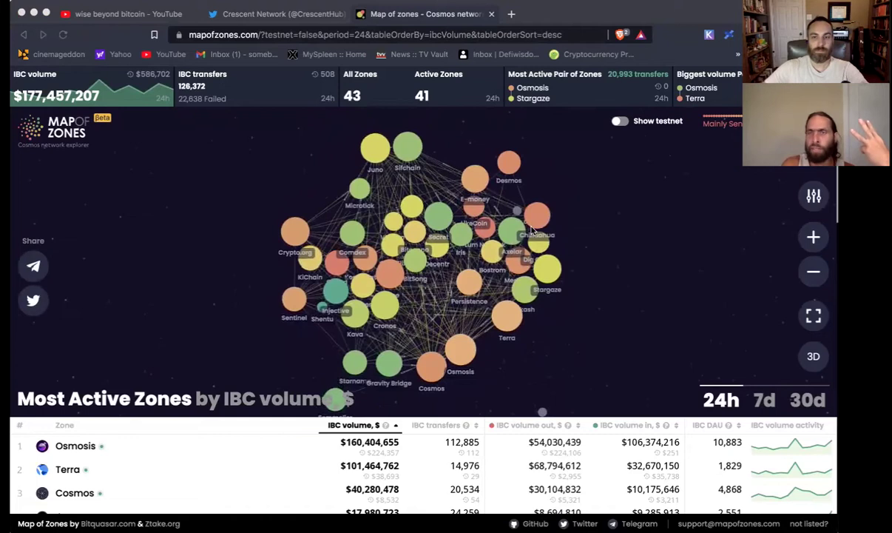
scroll(392, 255, "up", 2)
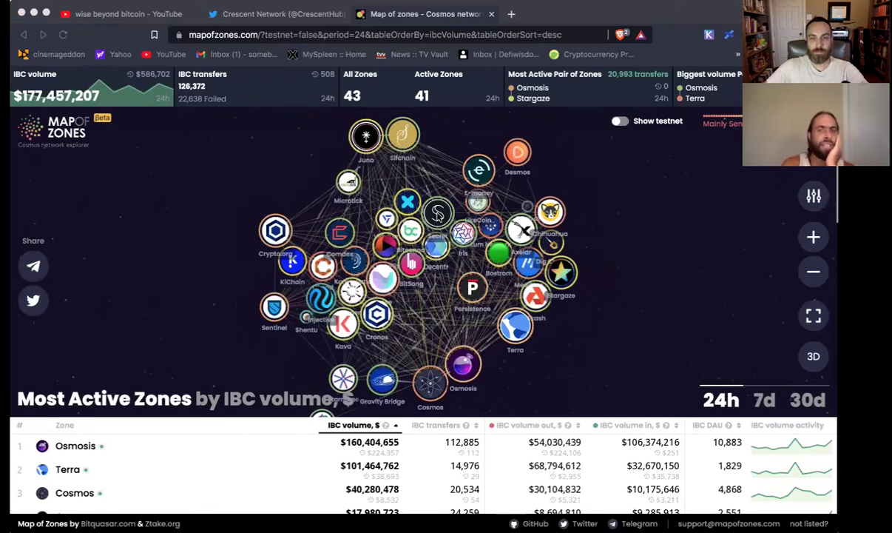
scroll(219, 343, "down", 3)
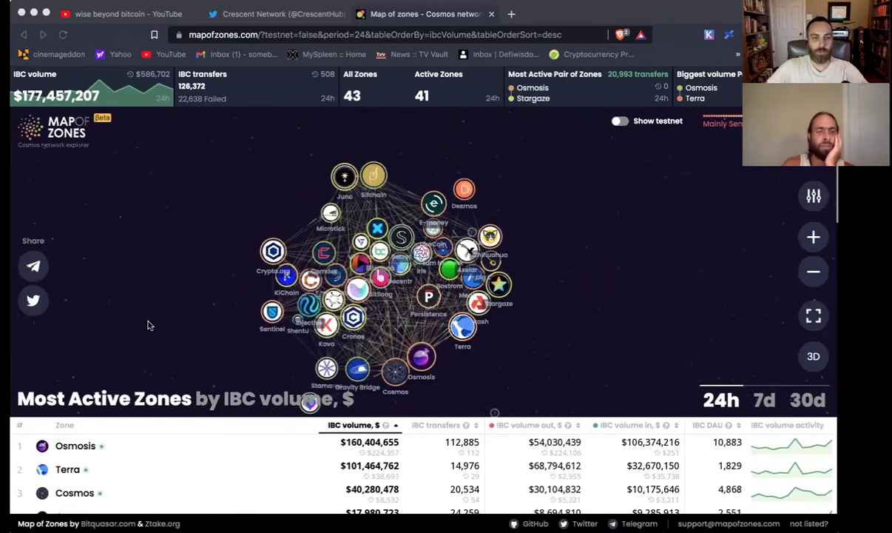
left_click(24, 444)
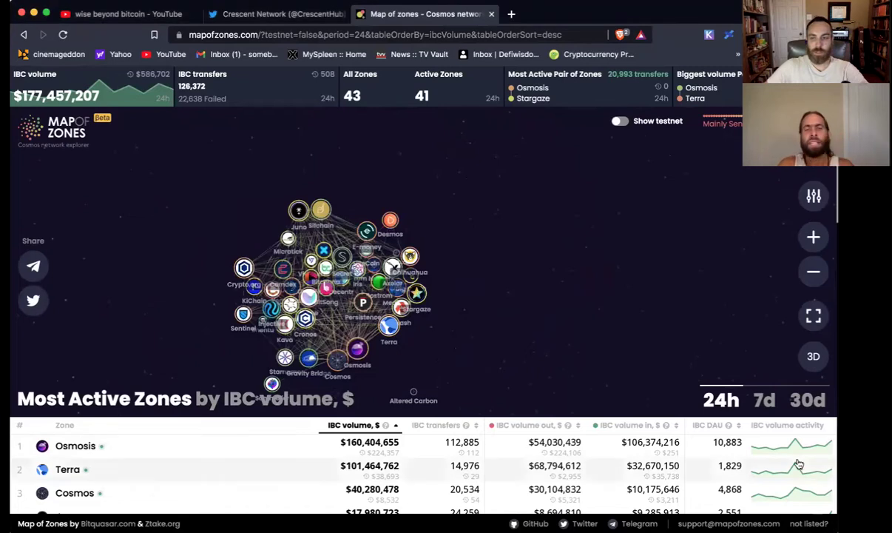
scroll(799, 464, "down", 1)
scroll(799, 464, "down", 5)
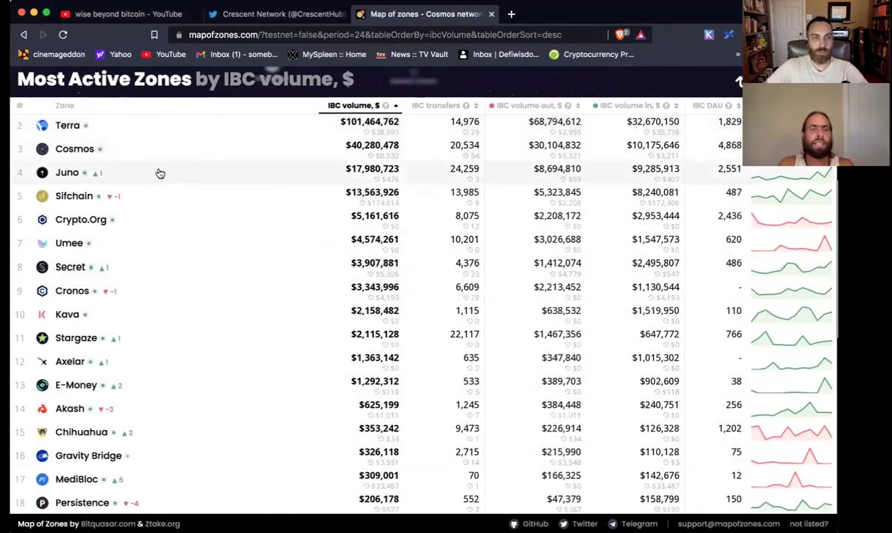
scroll(180, 187, "up", 1)
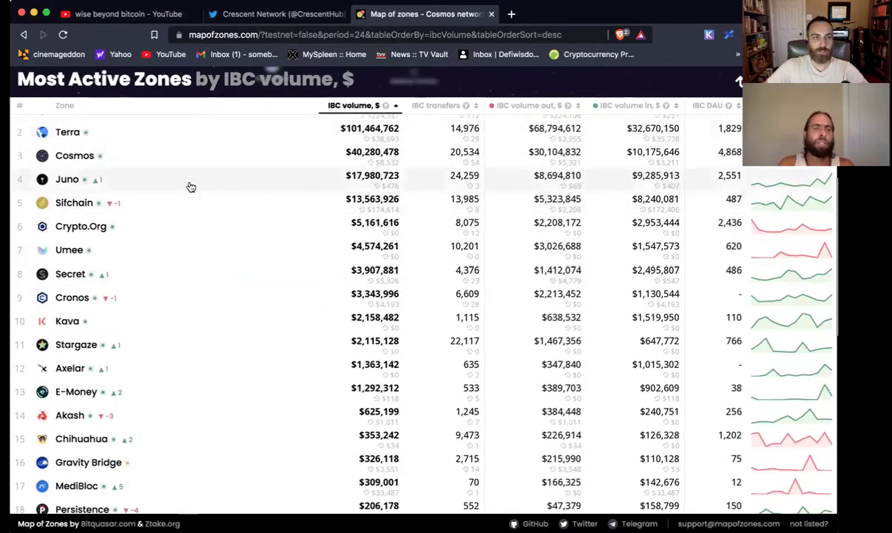
scroll(191, 187, "up", 2)
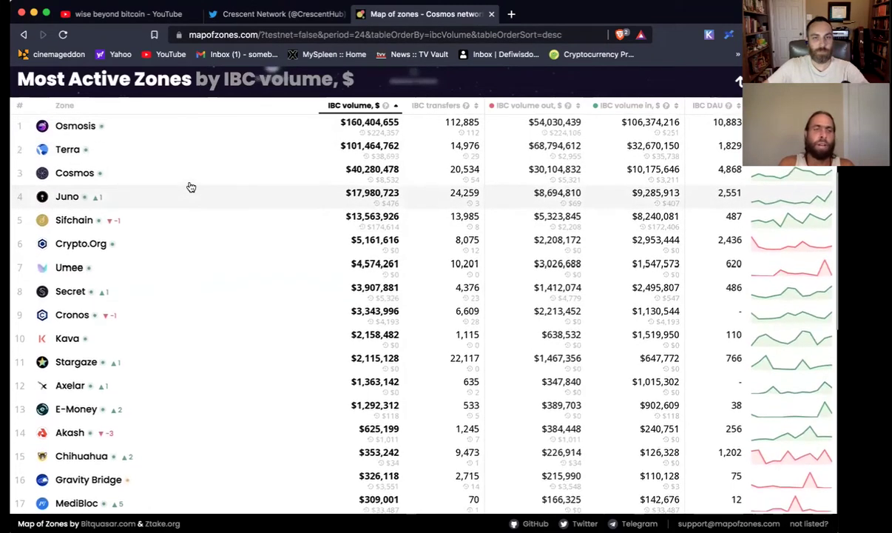
scroll(191, 186, "up", 2)
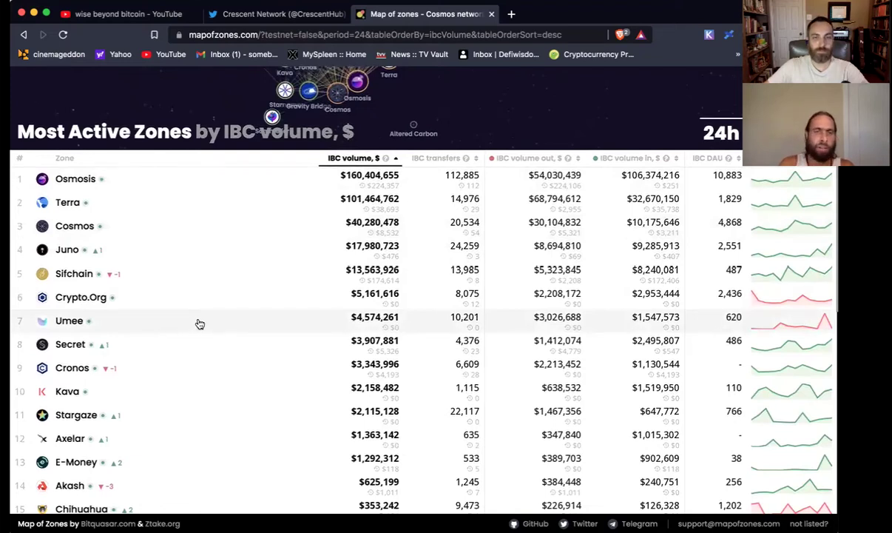
scroll(200, 321, "up", 5)
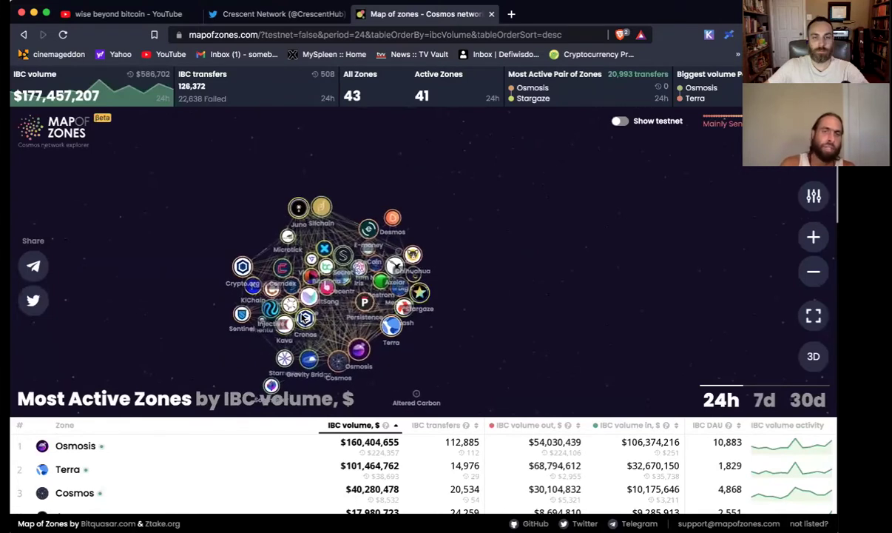
scroll(304, 318, "up", 3)
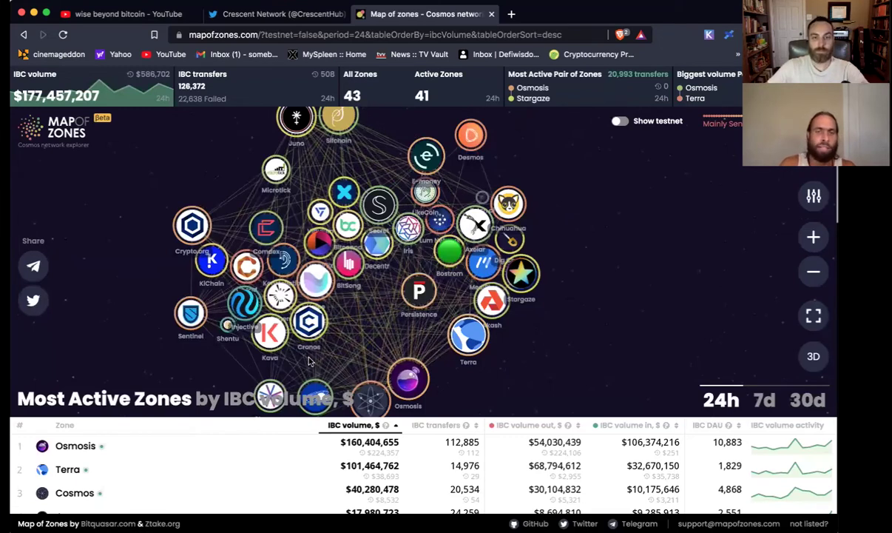
scroll(467, 359, "down", 4)
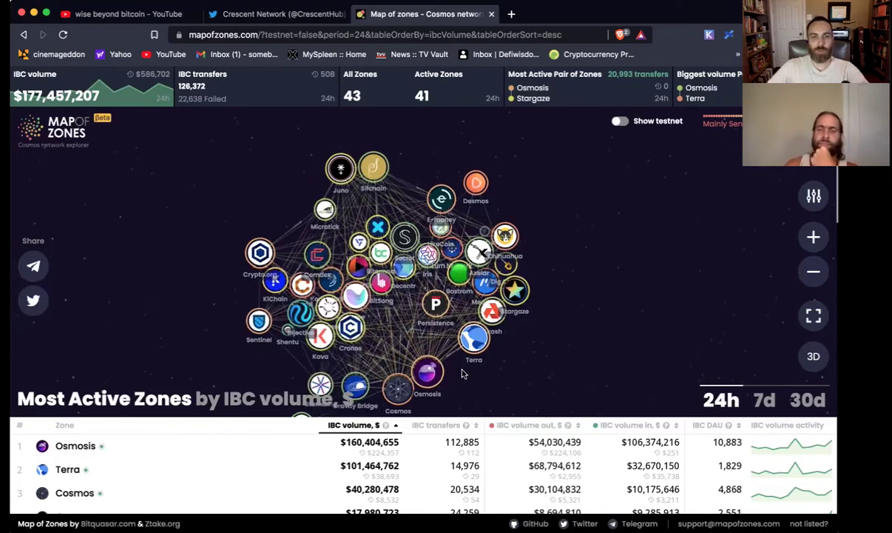
mouse_move(548, 337)
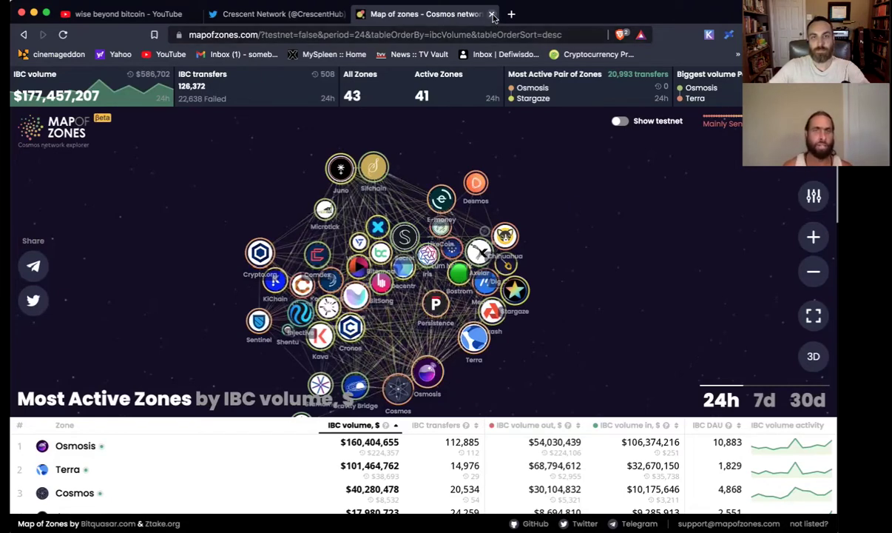
Switch to the Crescent Network profile, close the YouTube and Map of Zones tabs, and follow NetaDAO
left_click(282, 22)
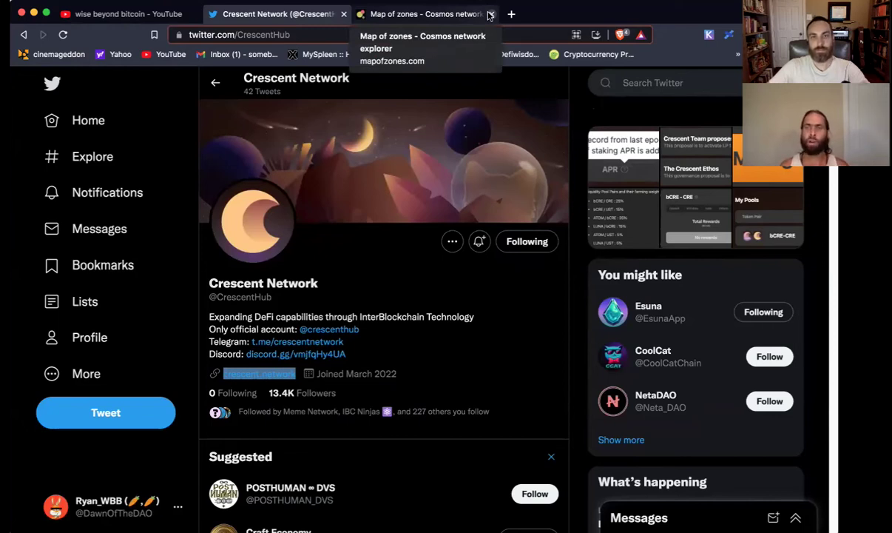
left_click(195, 14)
left_click(287, 13)
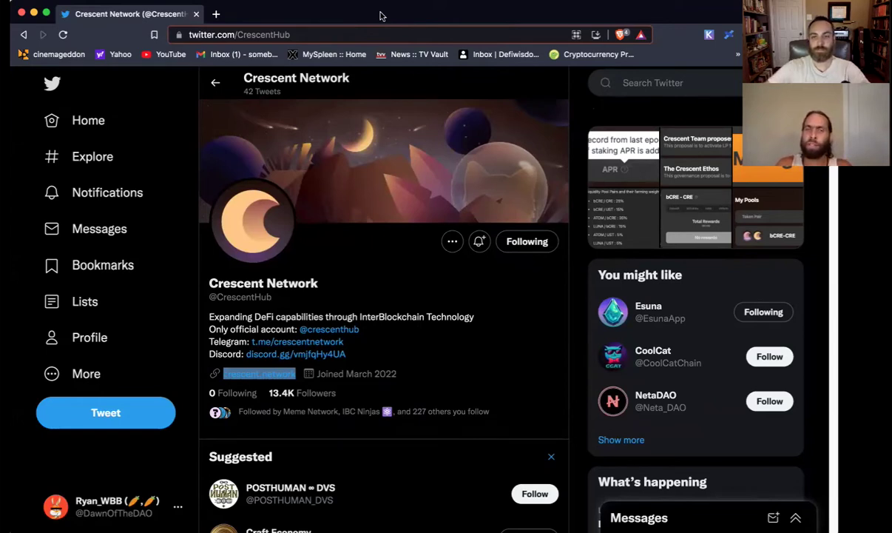
left_click(763, 403)
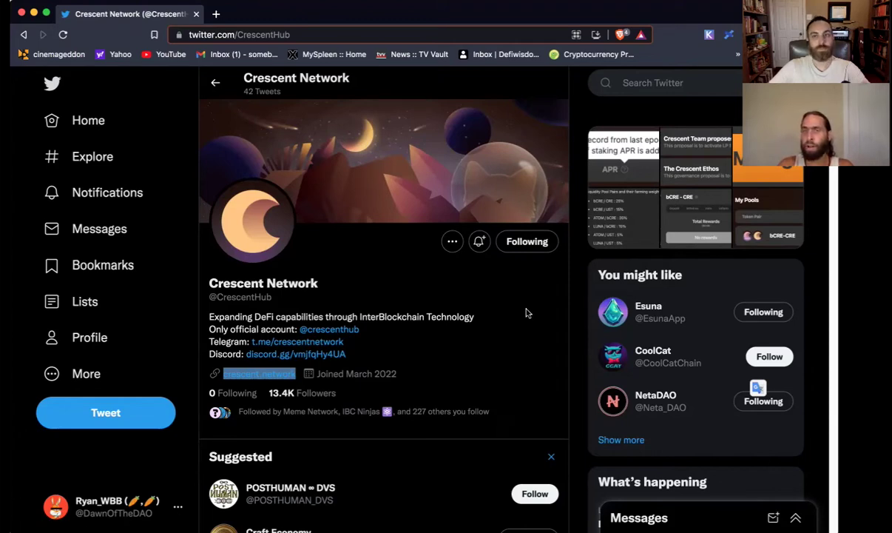
scroll(527, 313, "down", 1)
scroll(527, 313, "down", 2)
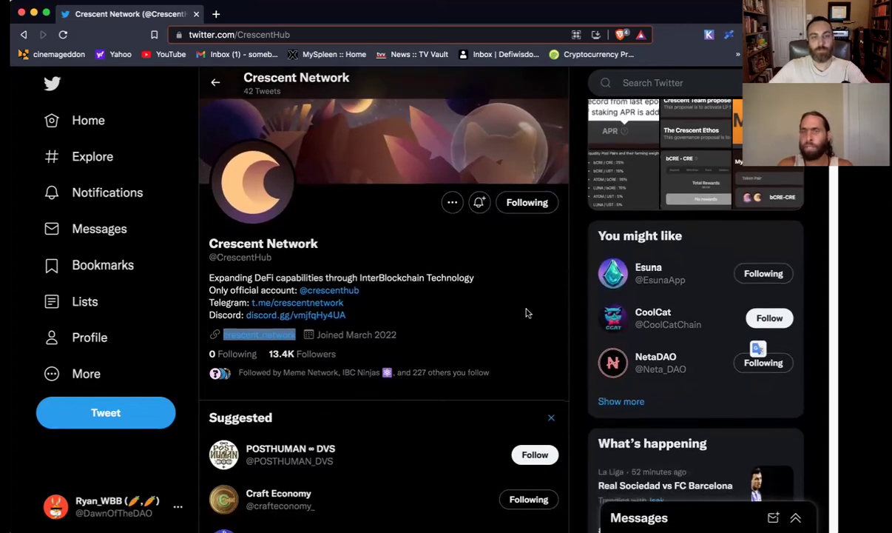
scroll(527, 313, "down", 2)
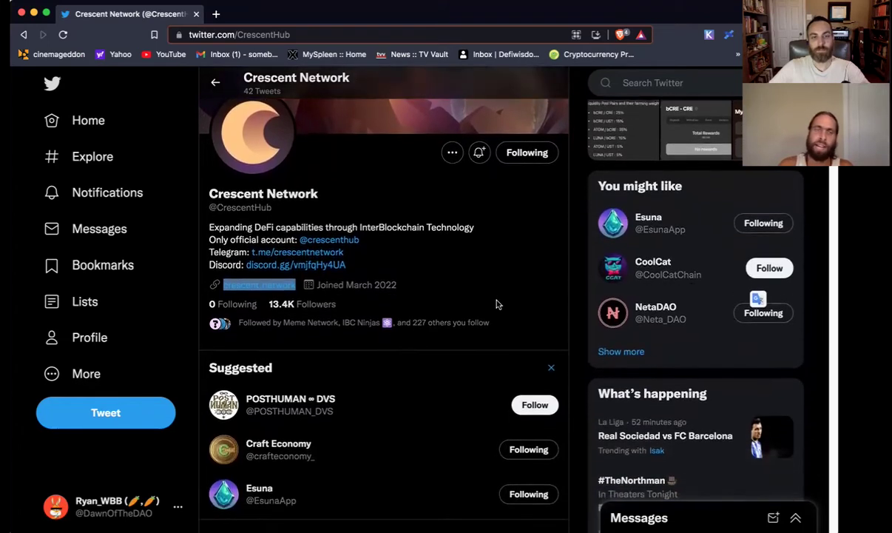
scroll(495, 304, "up", 5)
scroll(496, 304, "down", 10)
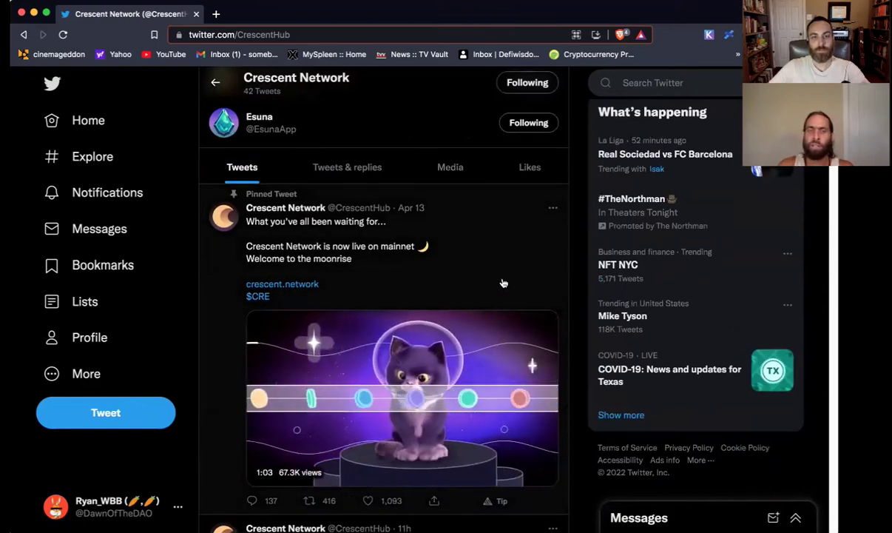
scroll(508, 377, "down", 1)
mouse_move(507, 444)
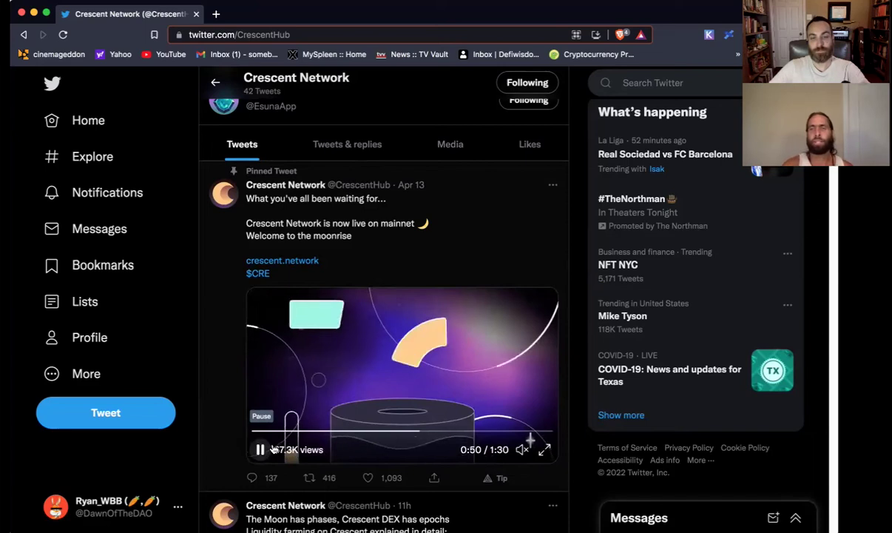
left_click(360, 328)
scroll(360, 329, "down", 5)
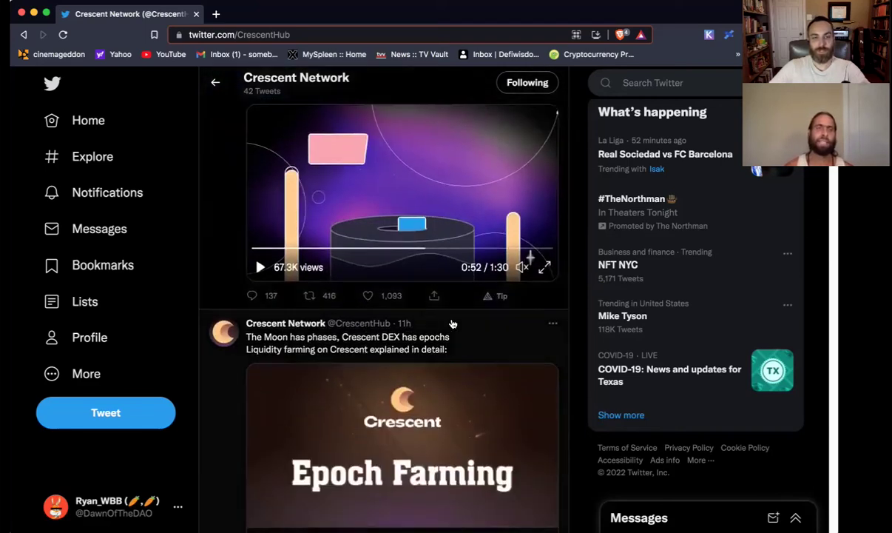
scroll(453, 324, "down", 1)
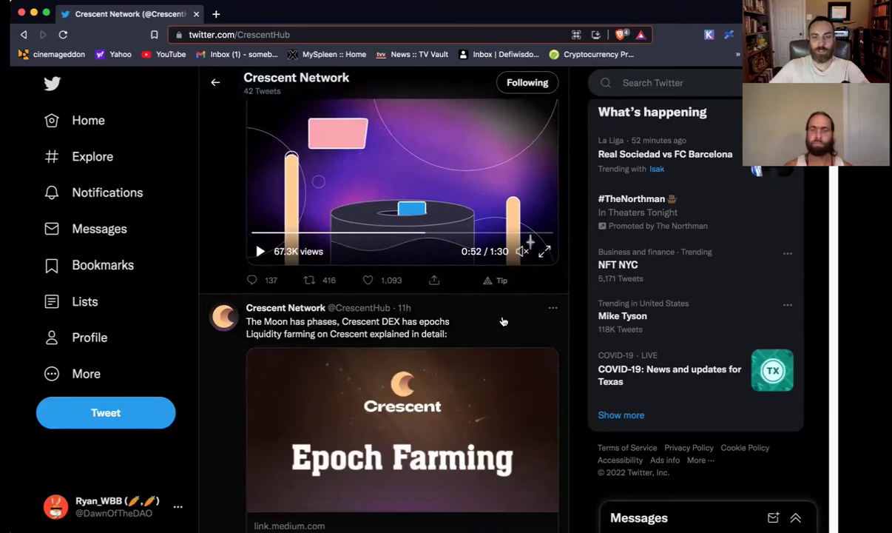
scroll(508, 324, "down", 6)
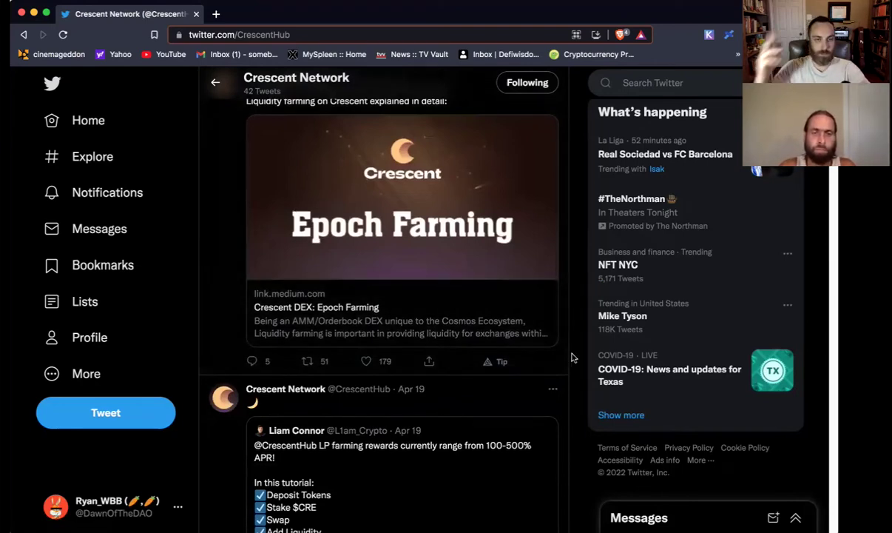
scroll(556, 381, "down", 1)
scroll(556, 370, "down", 3)
scroll(439, 399, "down", 1)
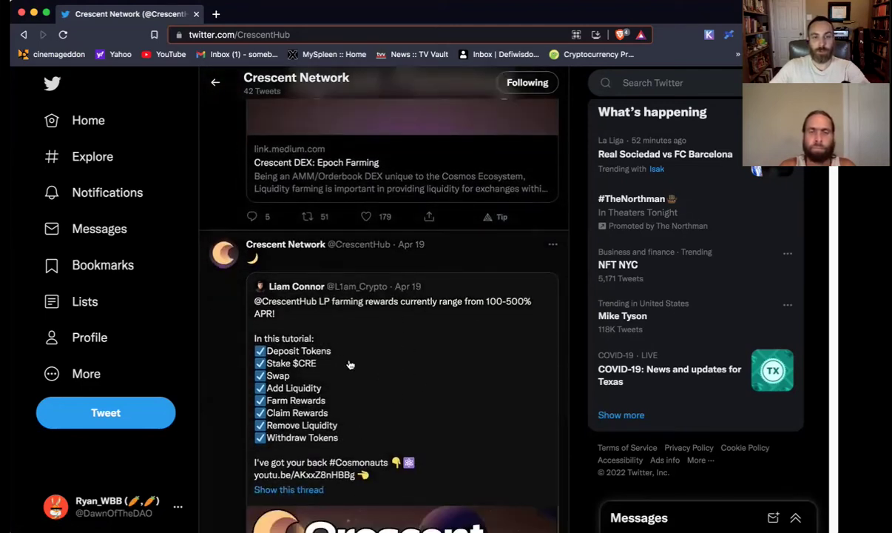
scroll(374, 384, "down", 1)
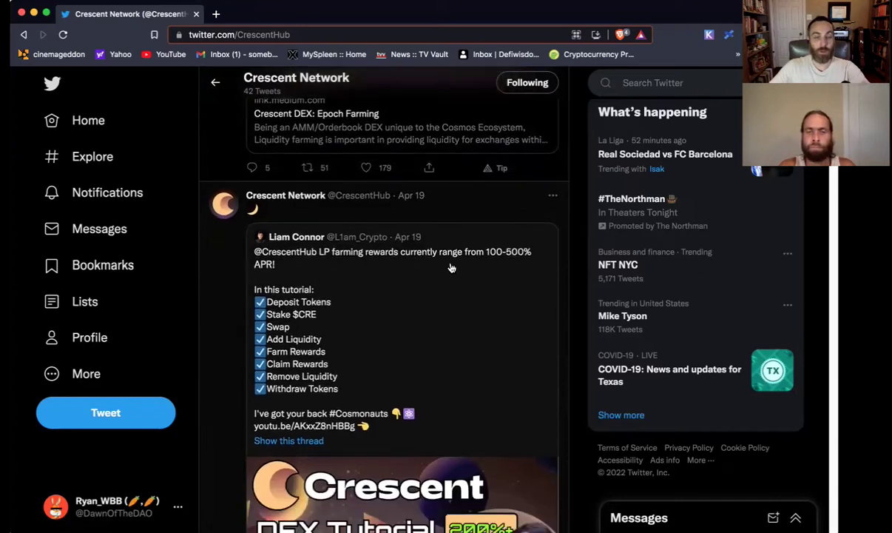
scroll(470, 289, "down", 3)
scroll(473, 302, "down", 10)
scroll(462, 302, "up", 15)
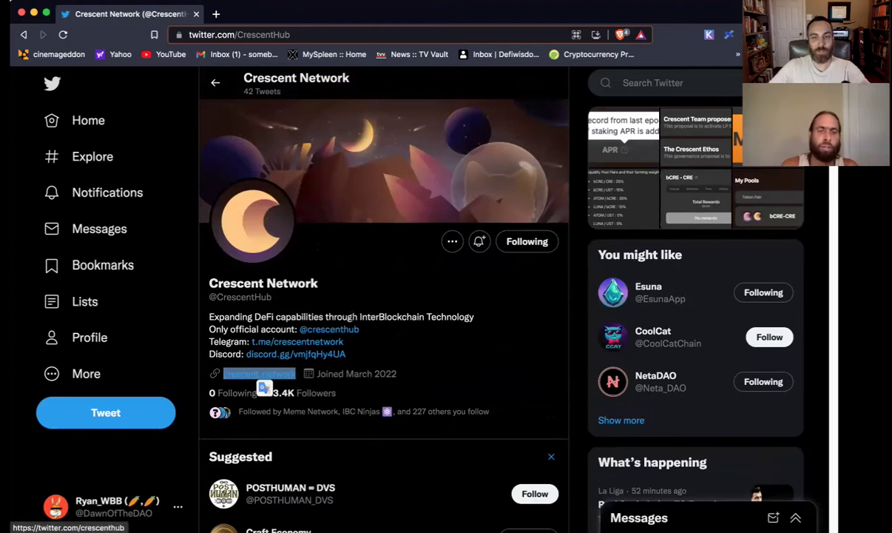
scroll(397, 318, "down", 10)
scroll(397, 319, "down", 8)
scroll(398, 317, "down", 6)
scroll(399, 317, "down", 2)
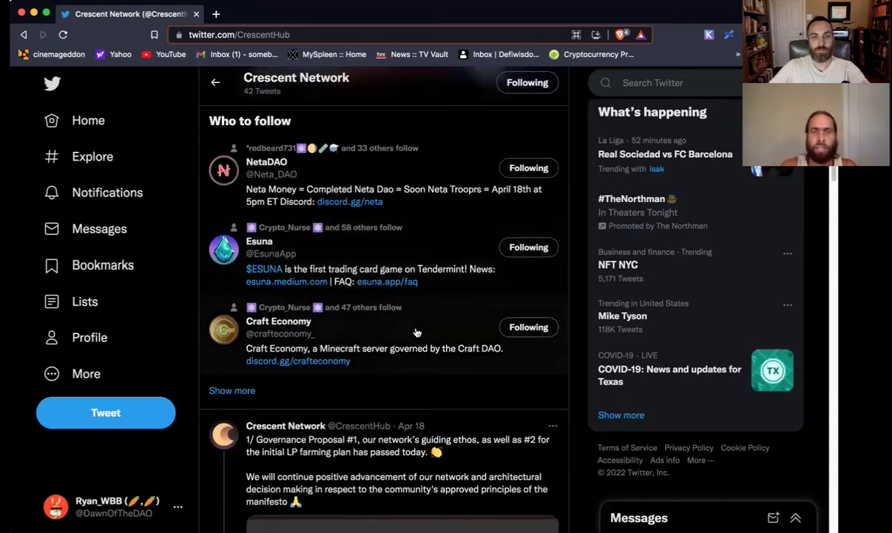
scroll(416, 332, "up", 6)
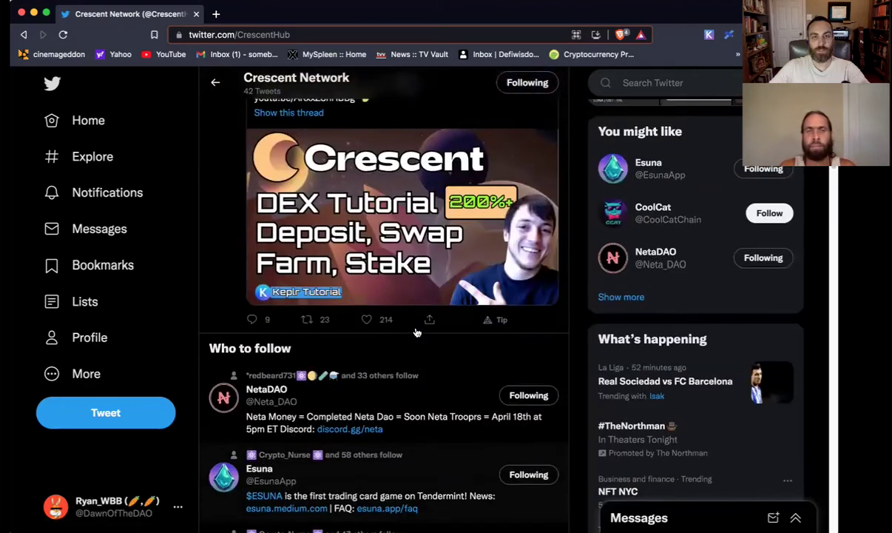
scroll(417, 332, "up", 3)
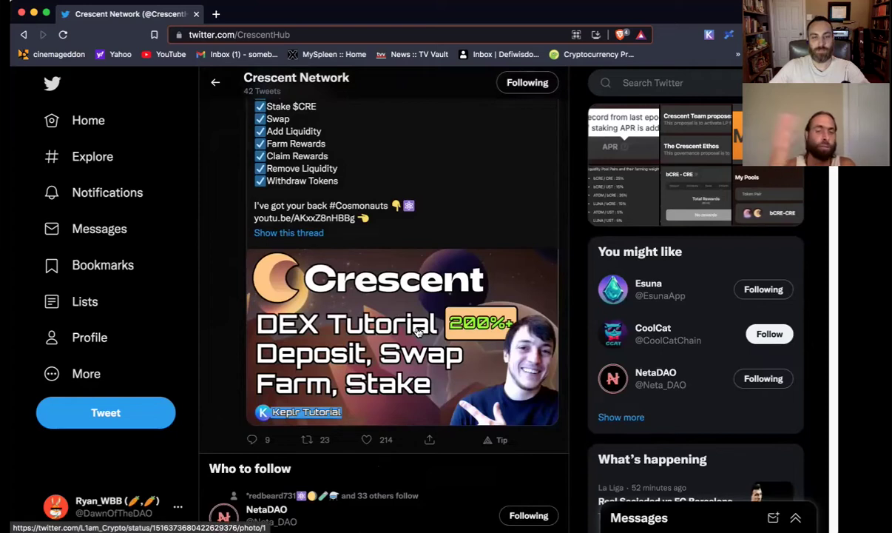
scroll(418, 332, "up", 2)
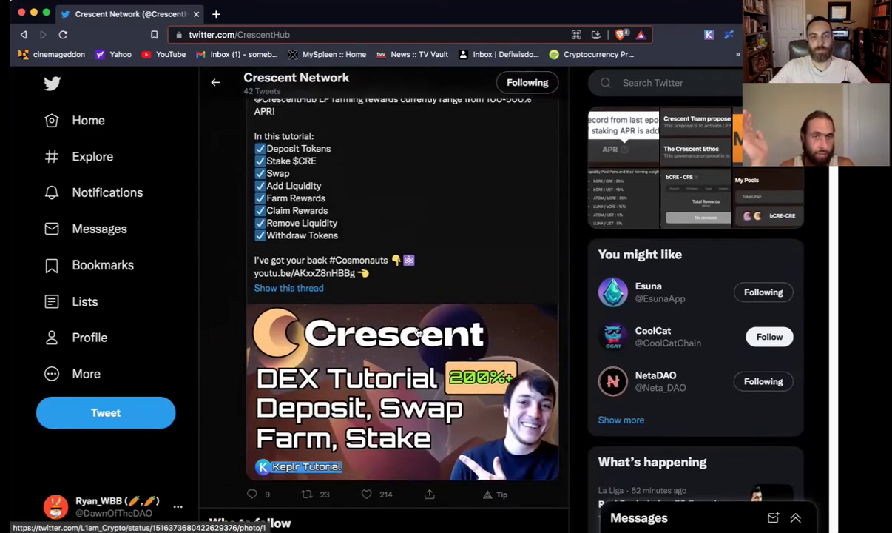
scroll(418, 333, "up", 5)
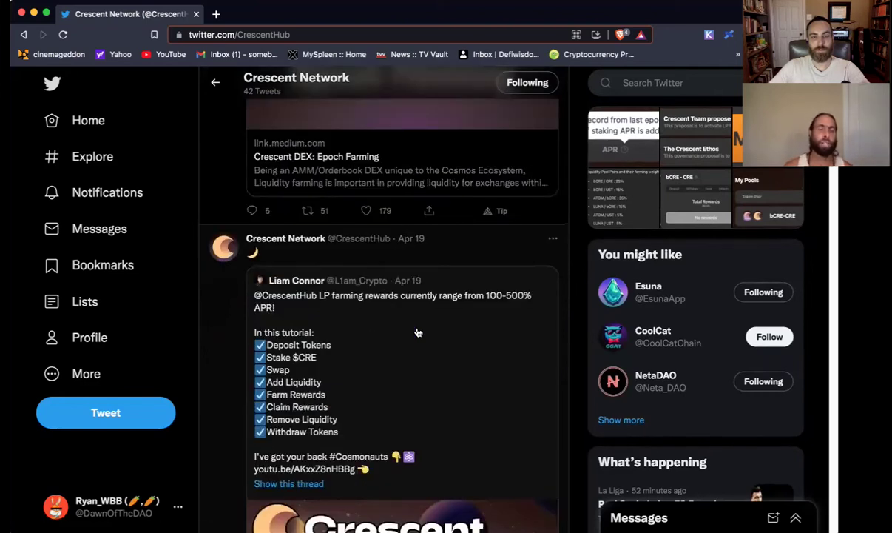
scroll(418, 333, "up", 10)
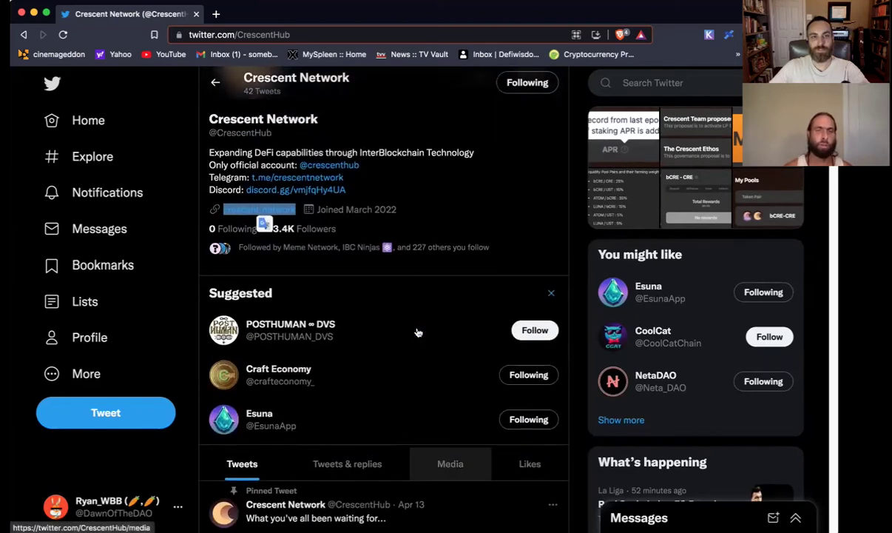
scroll(418, 333, "up", 4)
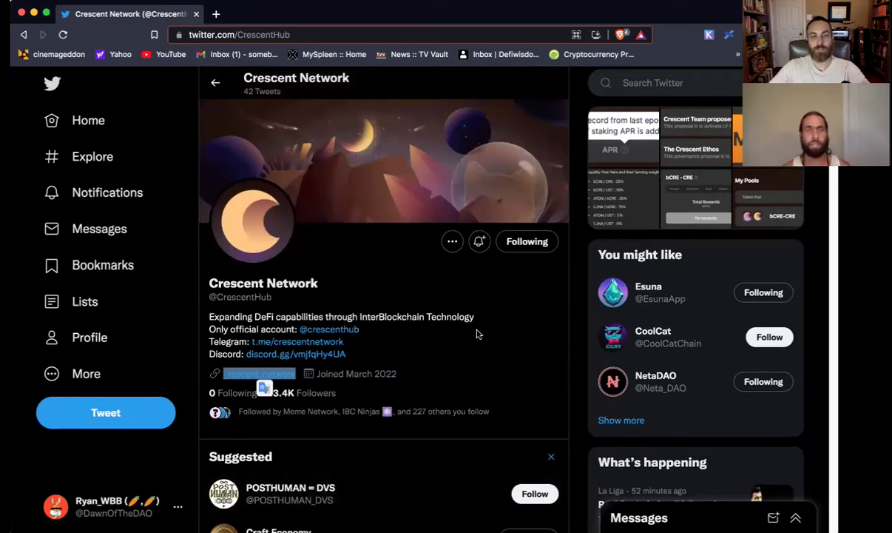
left_click(234, 377)
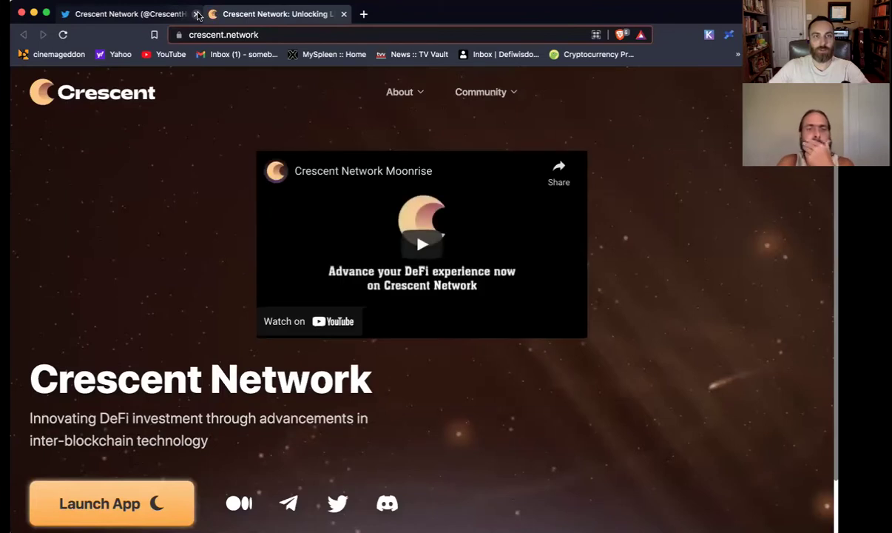
Close the Twitter tab, launch the Crescent app, and connect Keplr on the Airdrop page
left_click(197, 15)
left_click(111, 504)
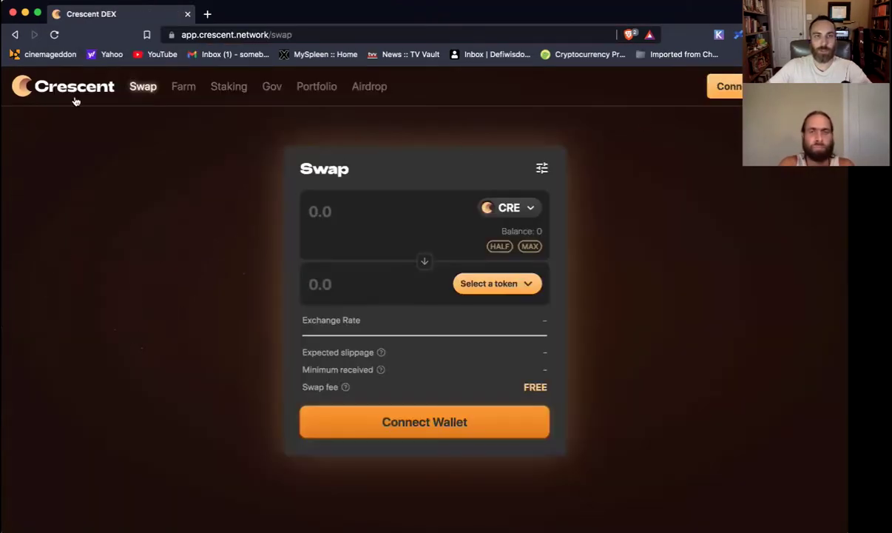
left_click(368, 88)
left_click(725, 86)
left_click(377, 287)
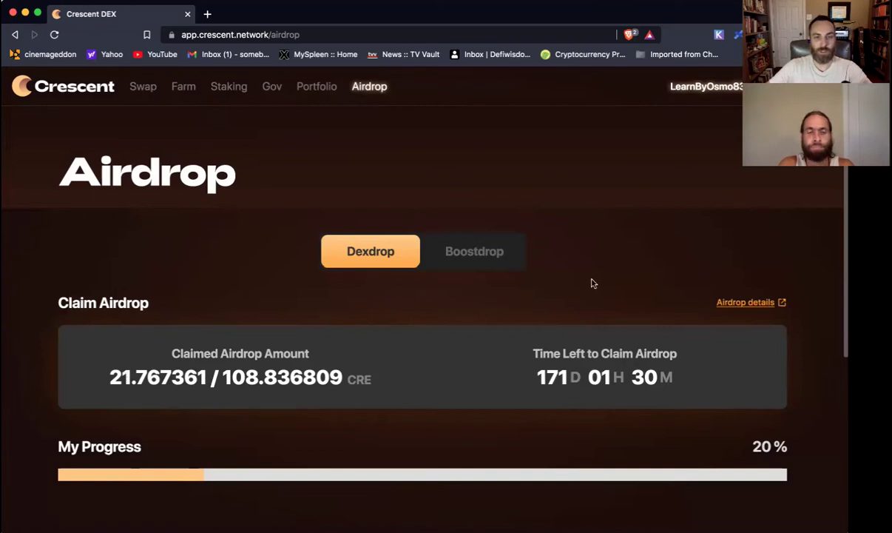
scroll(592, 281, "down", 5)
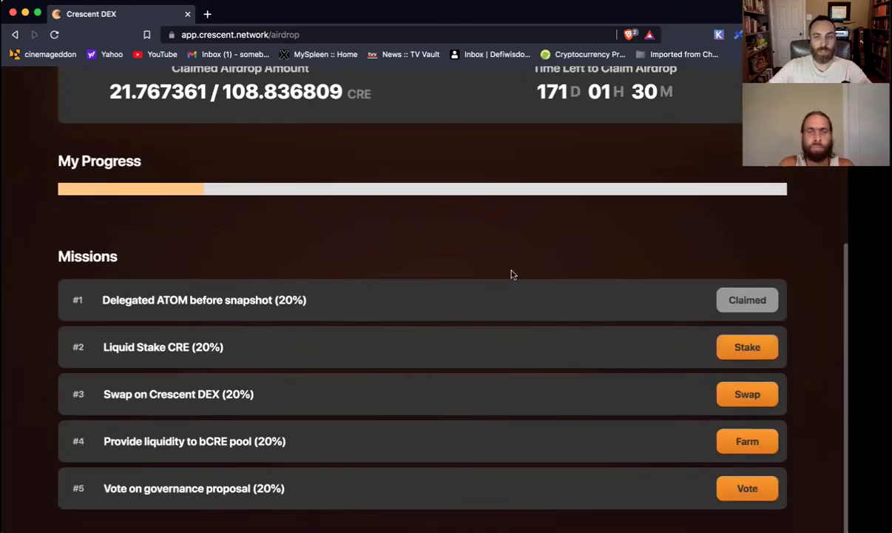
scroll(509, 274, "up", 1)
scroll(410, 277, "down", 1)
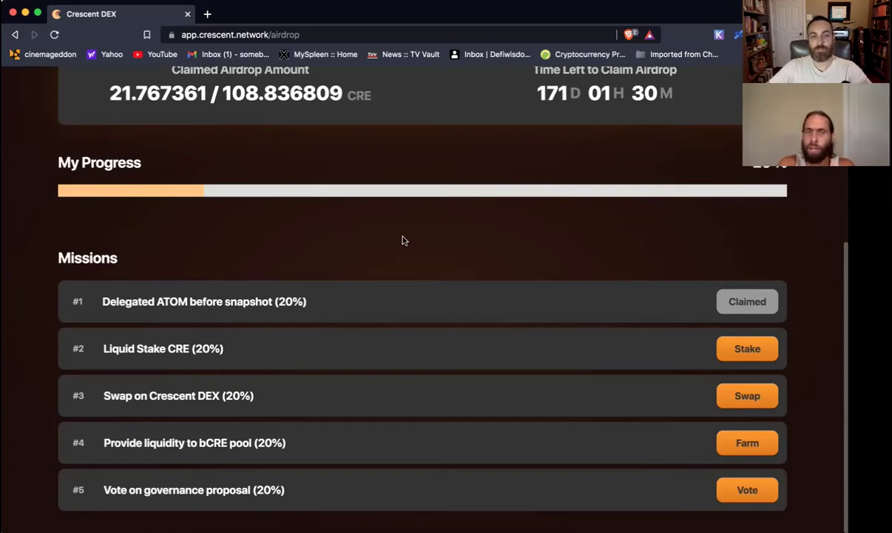
scroll(329, 261, "up", 2)
scroll(248, 226, "up", 3)
scroll(248, 226, "down", 1)
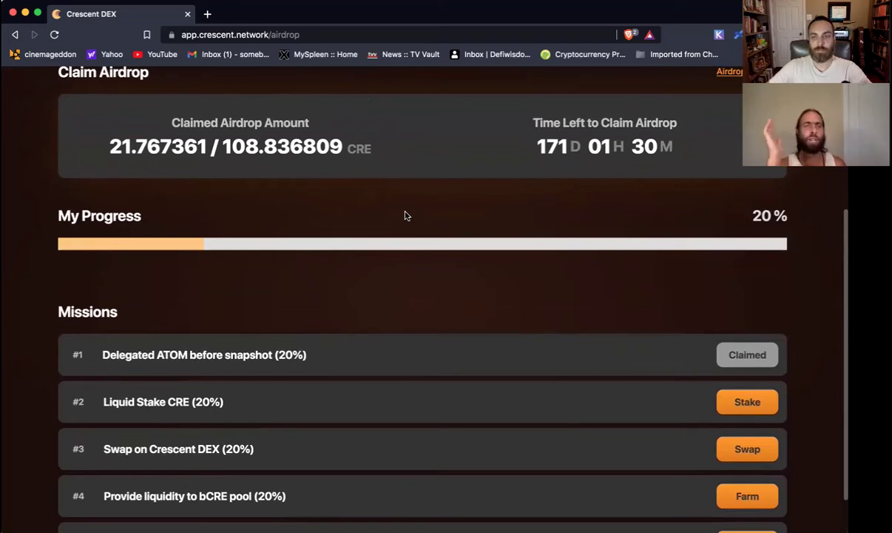
scroll(406, 215, "up", 3)
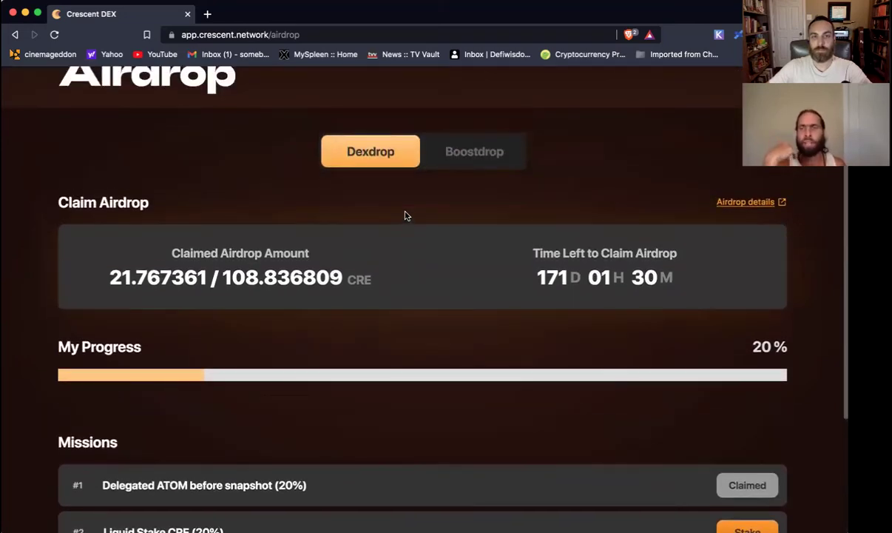
scroll(417, 223, "down", 2)
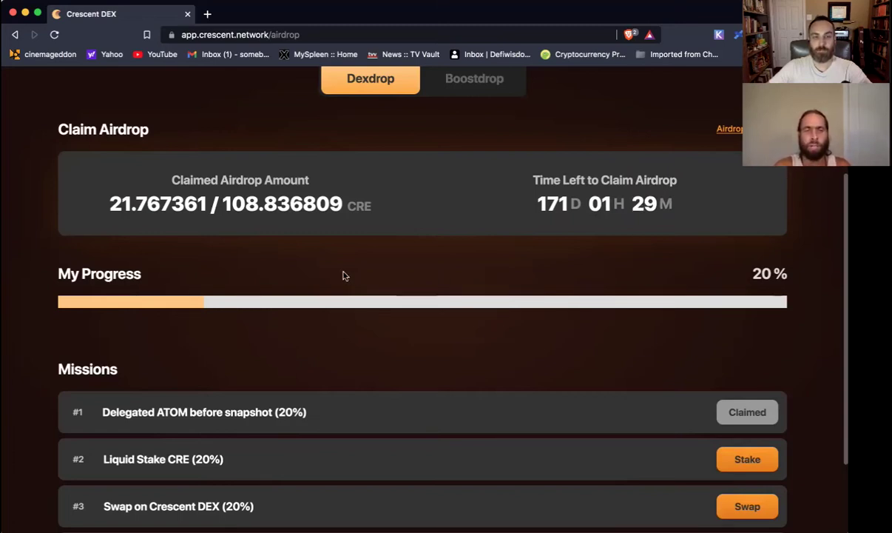
scroll(465, 284, "down", 3)
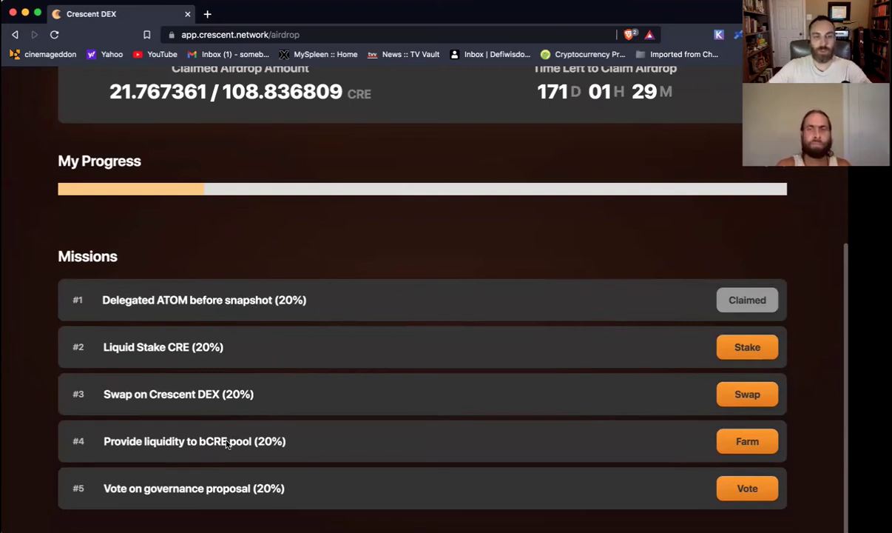
scroll(222, 310, "up", 2)
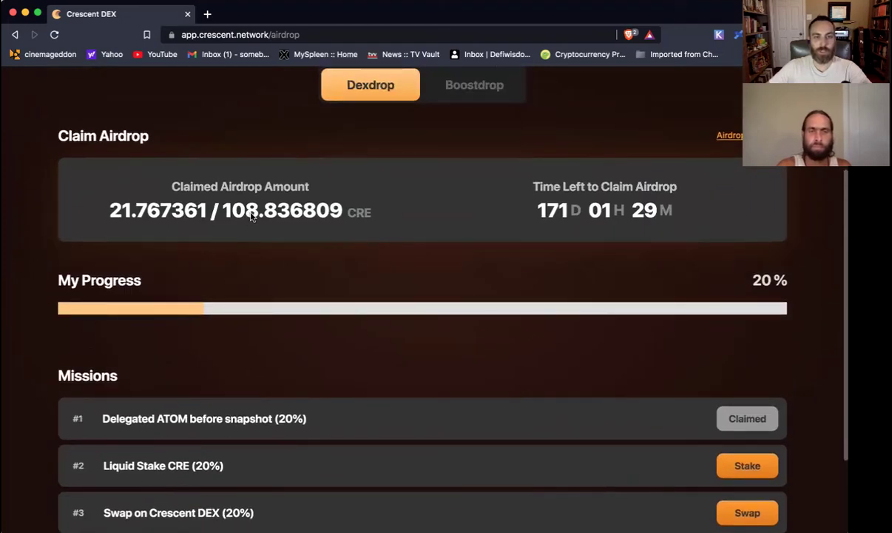
scroll(716, 383, "down", 1)
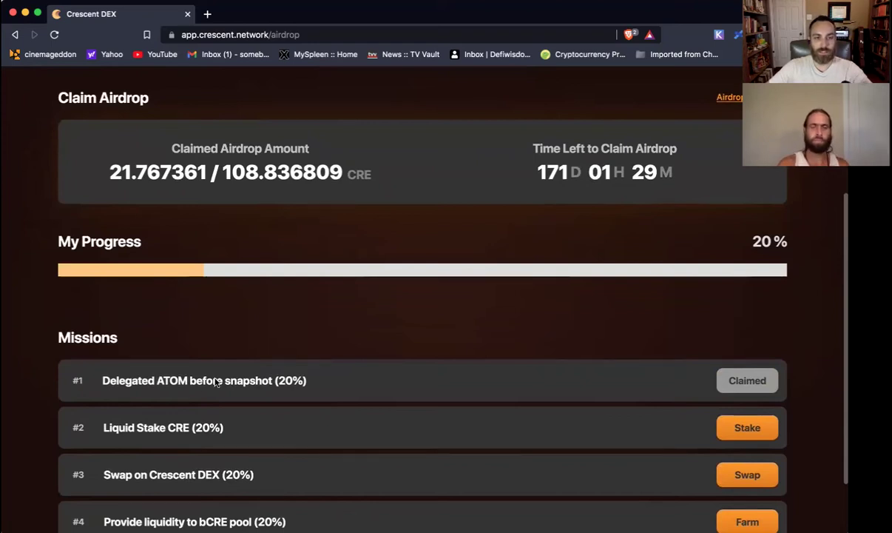
scroll(222, 385, "down", 1)
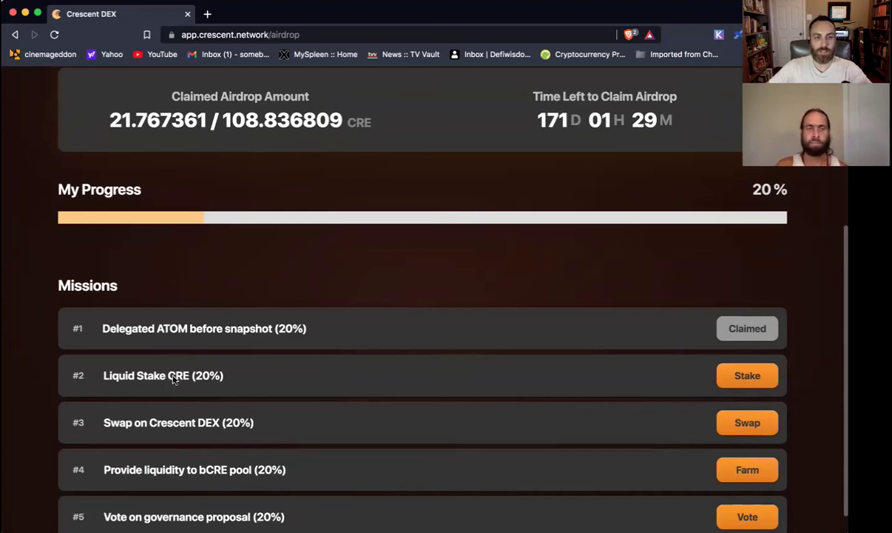
scroll(148, 192, "up", 1)
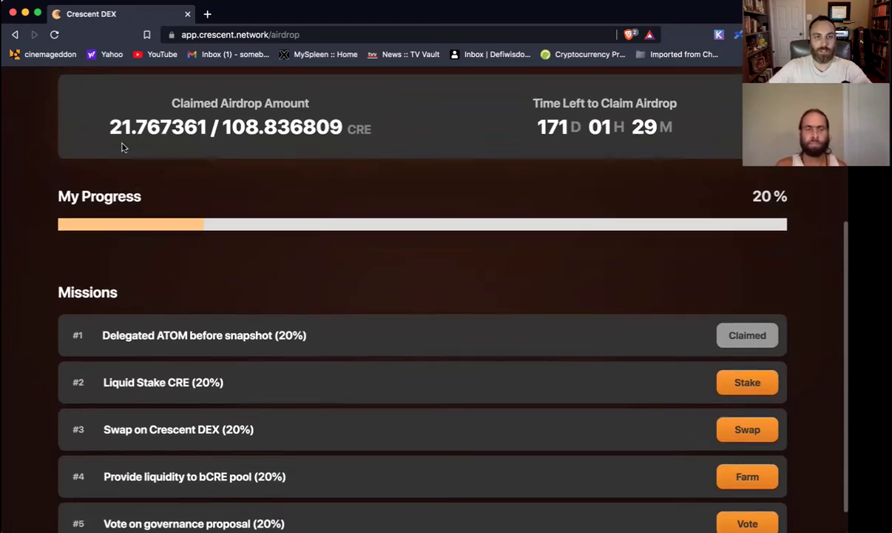
Enter 21.7 CRE on the Liquid Stake form, trimmed from the full 21.767361 CRE balance
left_click(739, 383)
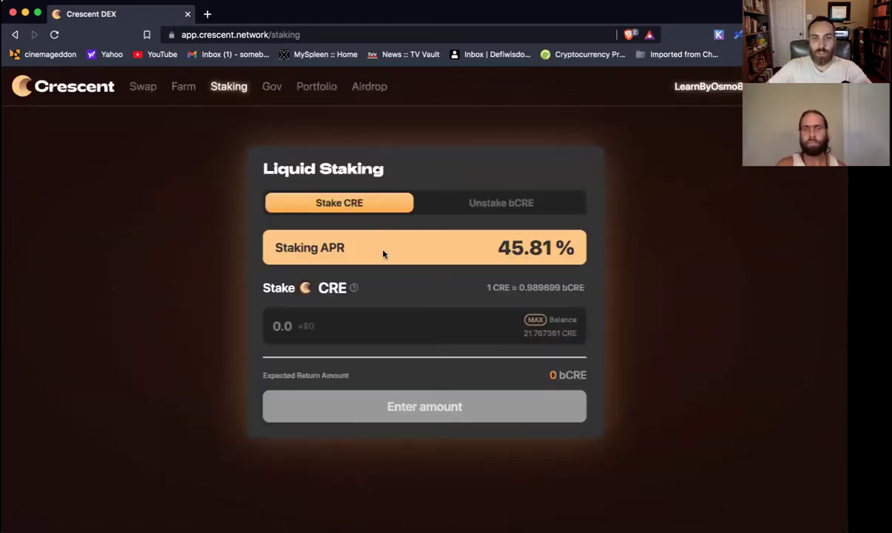
left_click(535, 320)
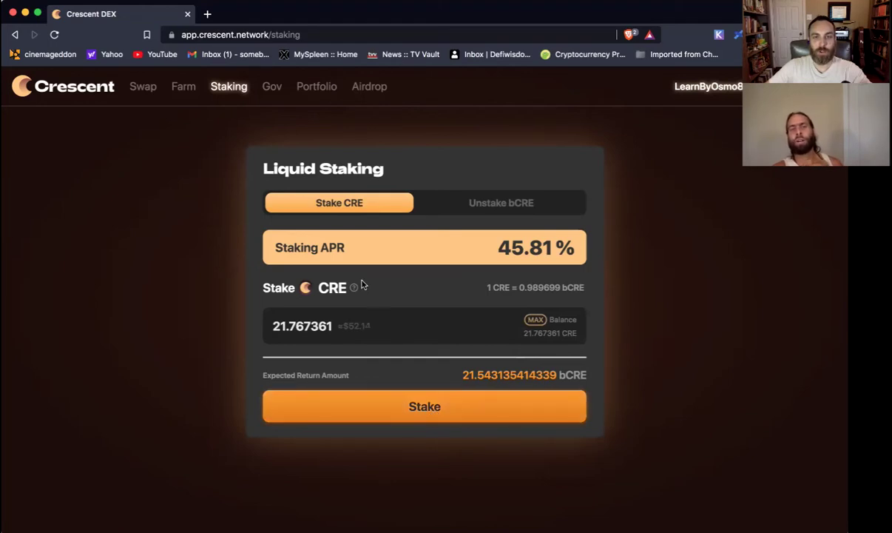
left_click_drag(323, 326, 297, 325)
left_click(333, 325)
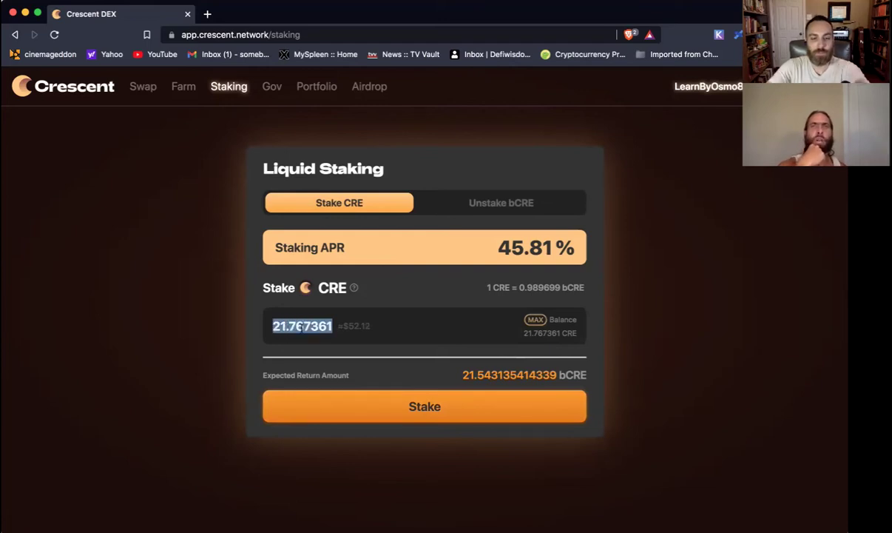
type("10")
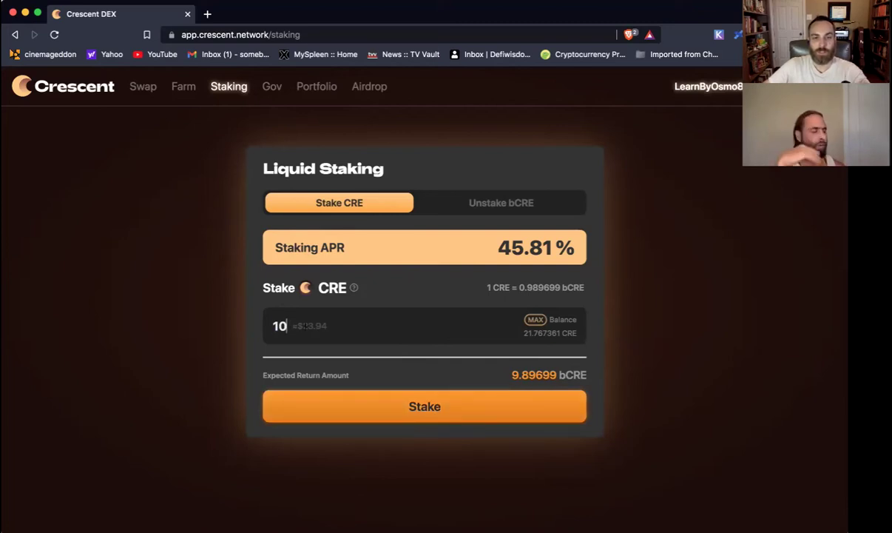
key("super+a")
key("BackSpace")
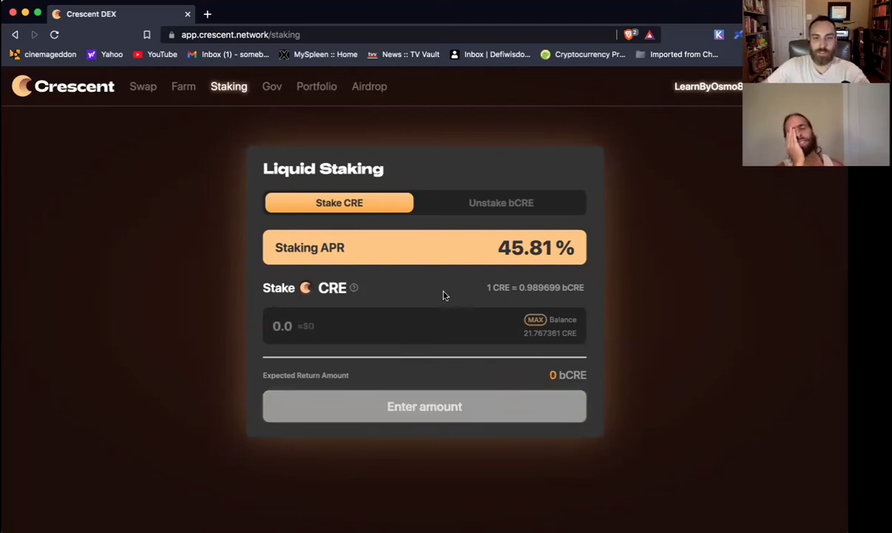
left_click(533, 320)
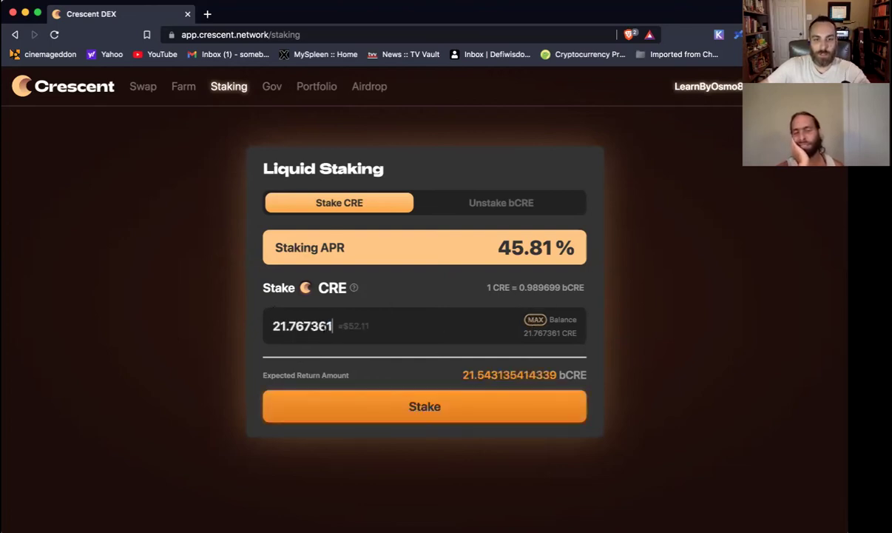
left_click_drag(331, 326, 307, 326)
key("BackSpace")
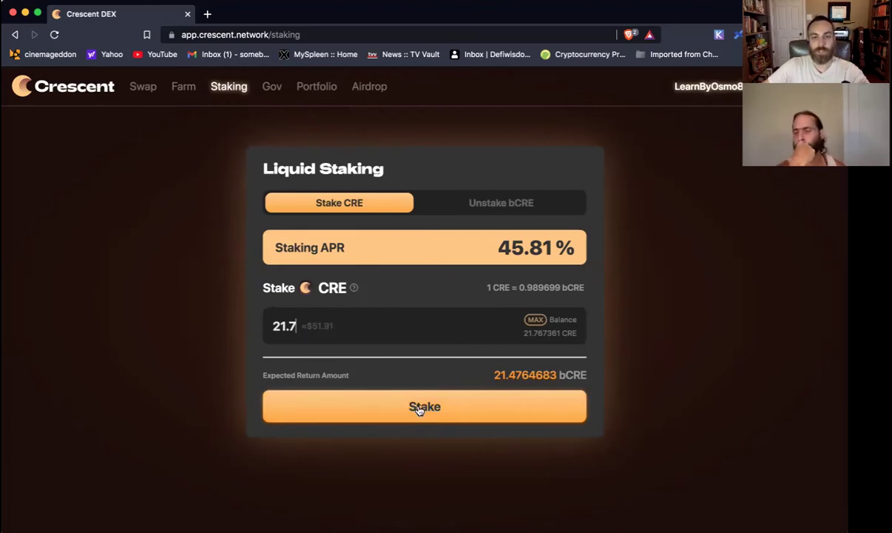
Submit the 21.7 CRE liquid stake and approve it in the wallet
left_click(419, 408)
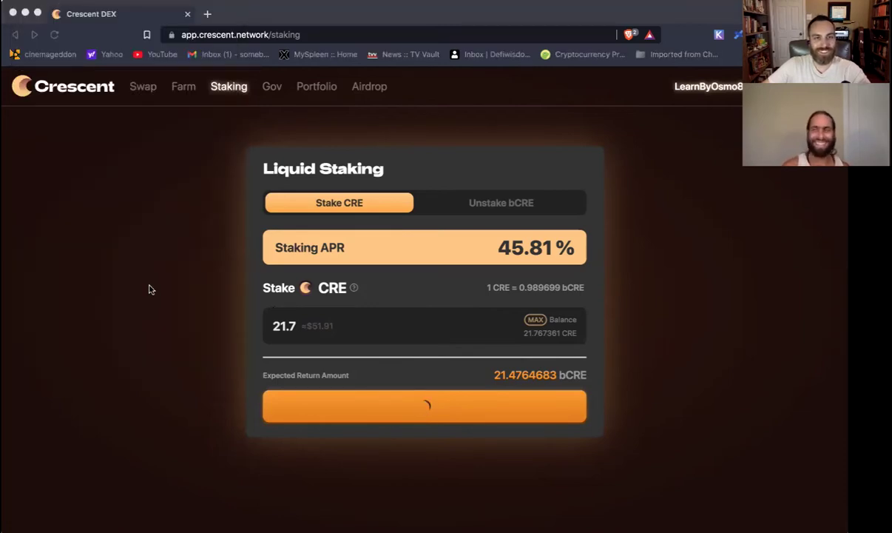
left_click(173, 351)
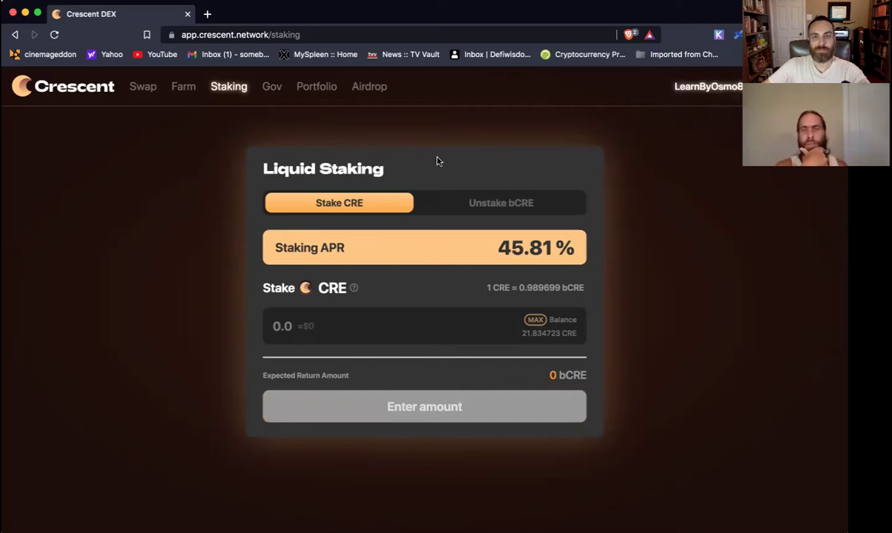
Return to the Airdrop page and review the Missions list with Liquid Stake CRE claimed
left_click(369, 86)
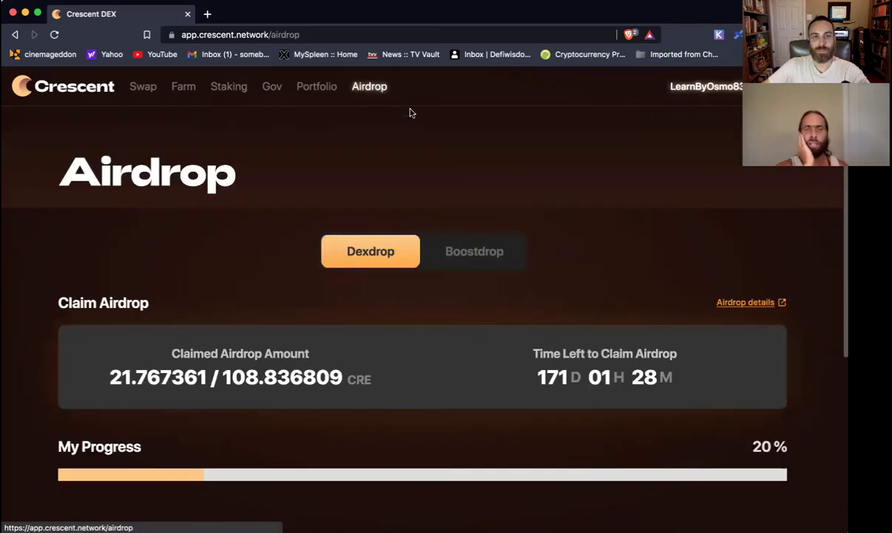
scroll(427, 162, "down", 1)
scroll(427, 162, "down", 5)
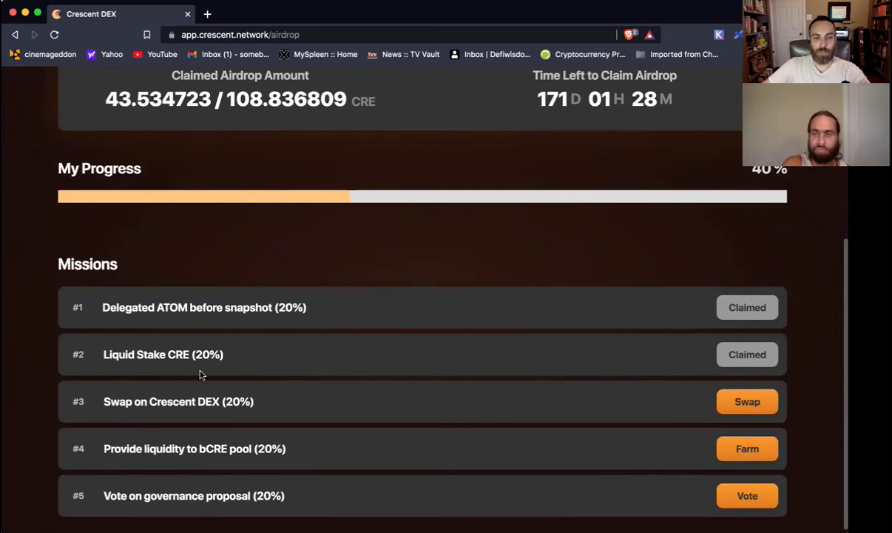
scroll(119, 193, "up", 1)
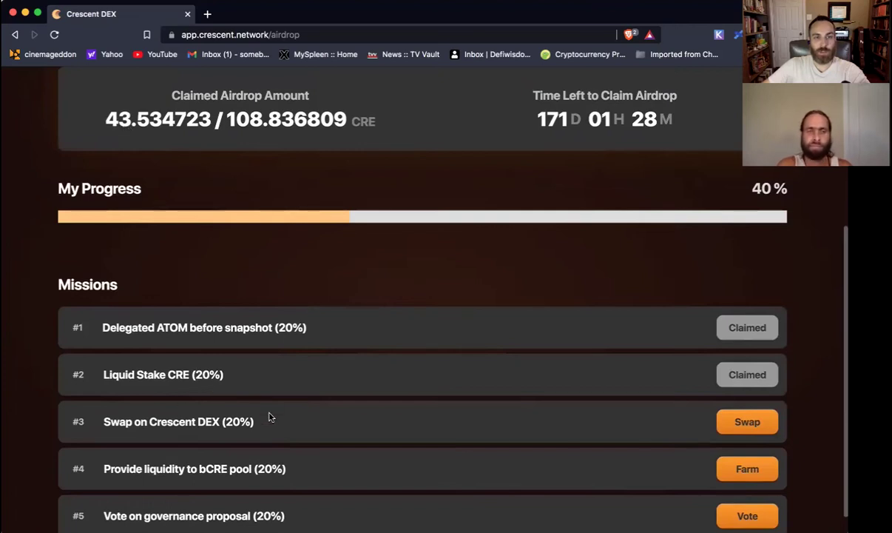
scroll(270, 417, "down", 1)
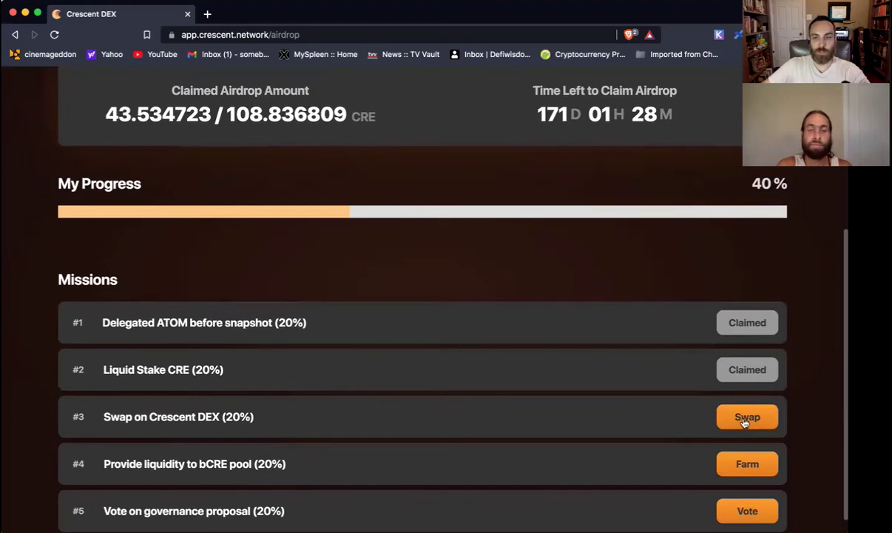
Swap the maximum CRE for bCRE, trimming the receive amount to 20.8 bCRE
left_click(746, 419)
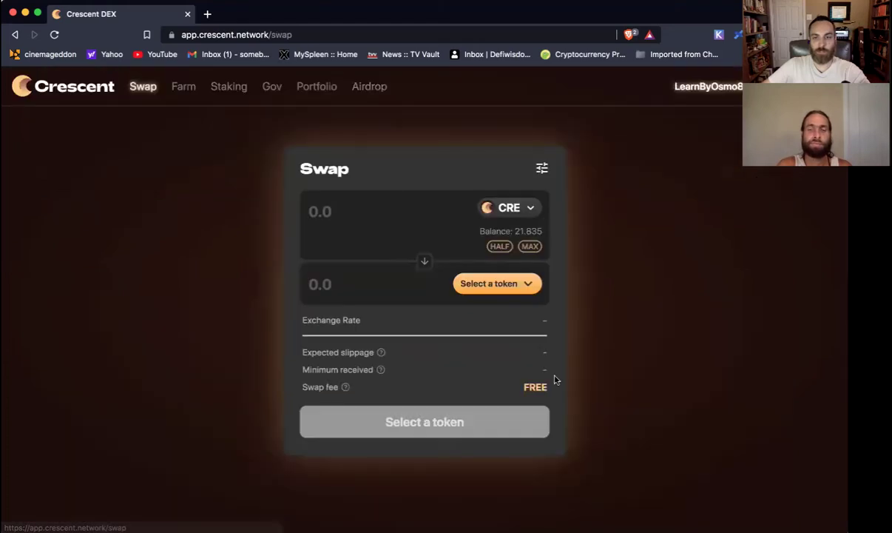
left_click(530, 249)
left_click(503, 283)
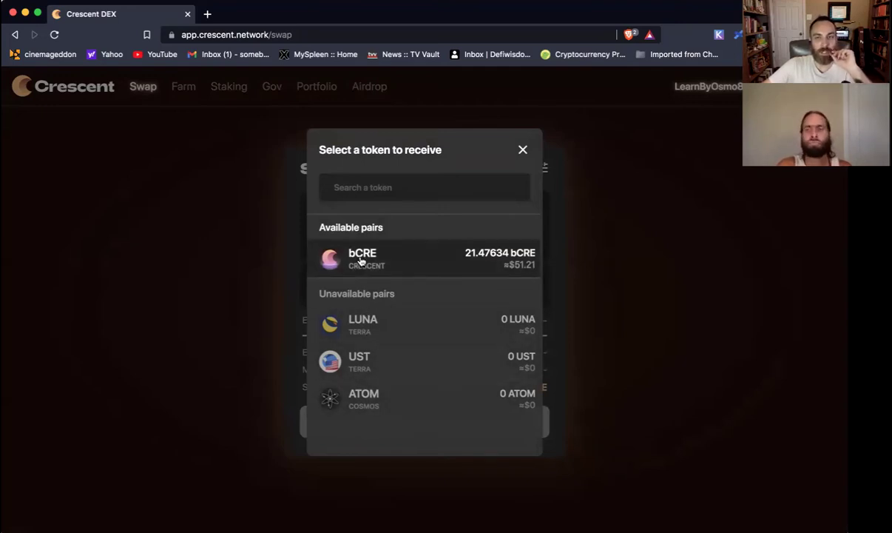
left_click(361, 261)
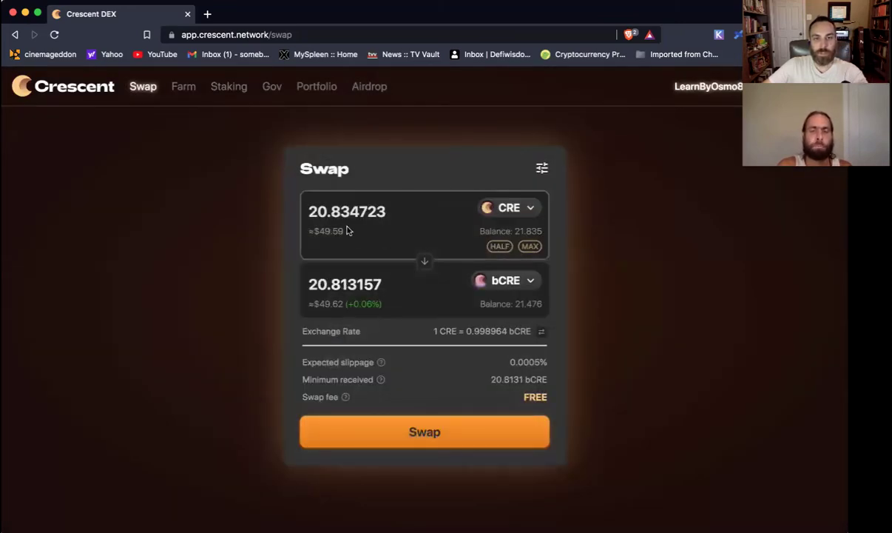
left_click_drag(392, 286, 342, 285)
key("BackSpace")
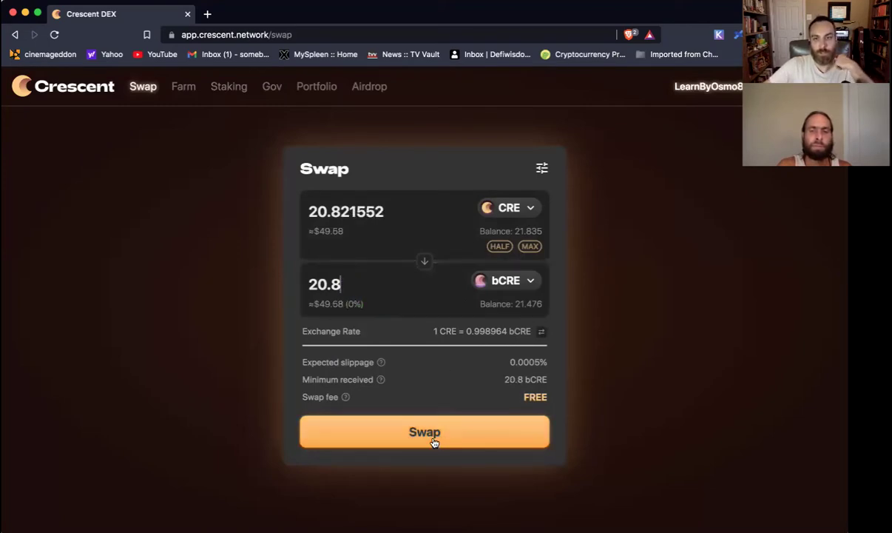
left_click(426, 440)
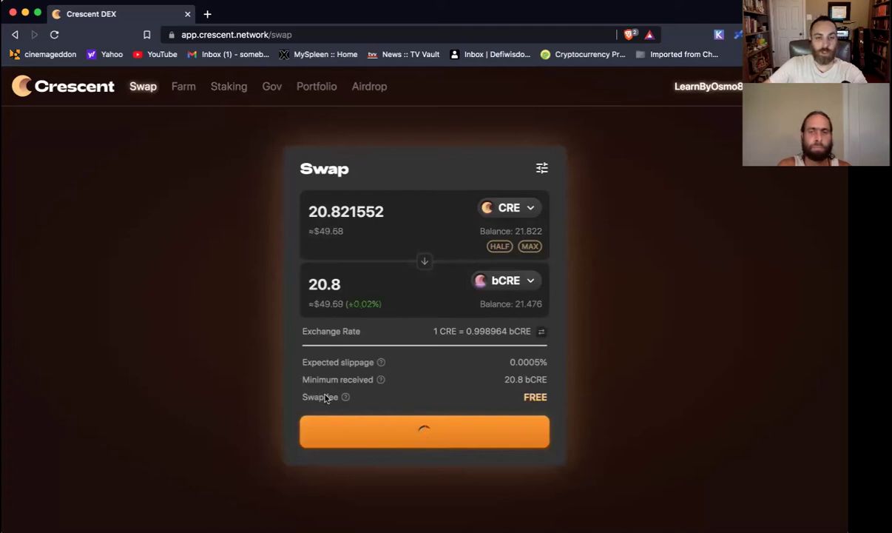
mouse_move(346, 399)
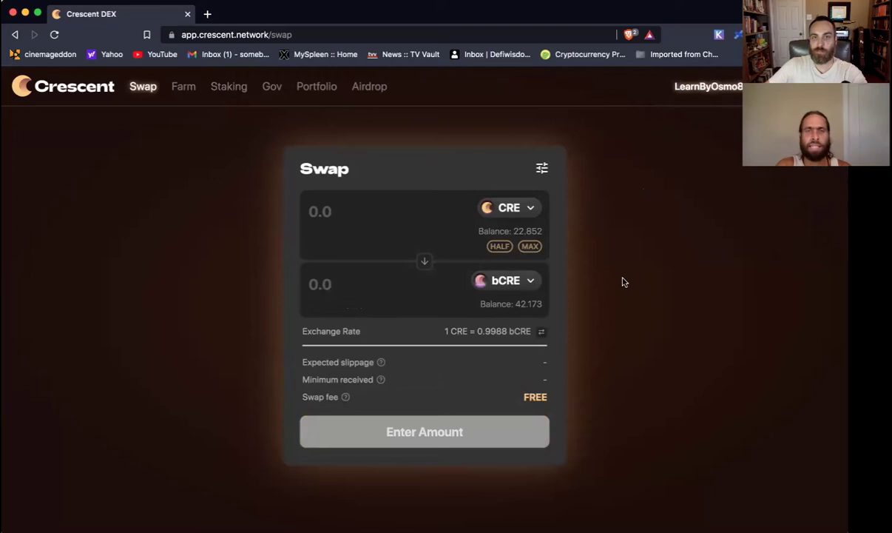
Confirm on the Airdrop page that the swap mission is claimed at 60% progress
left_click(361, 88)
scroll(245, 270, "down", 3)
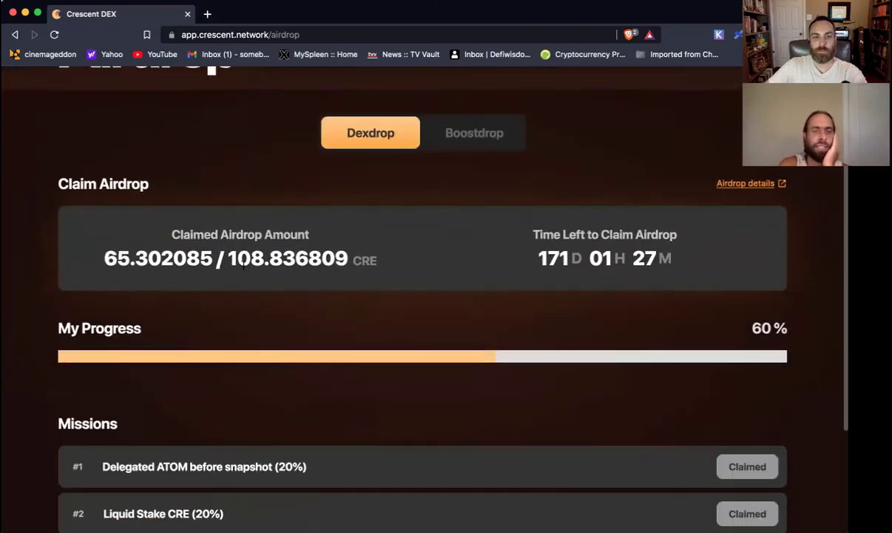
scroll(245, 269, "down", 1)
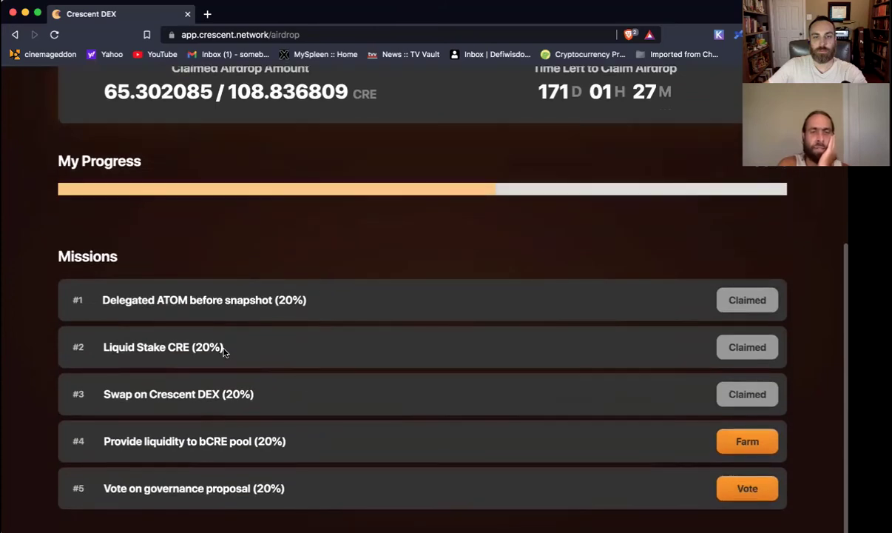
scroll(228, 349, "up", 2)
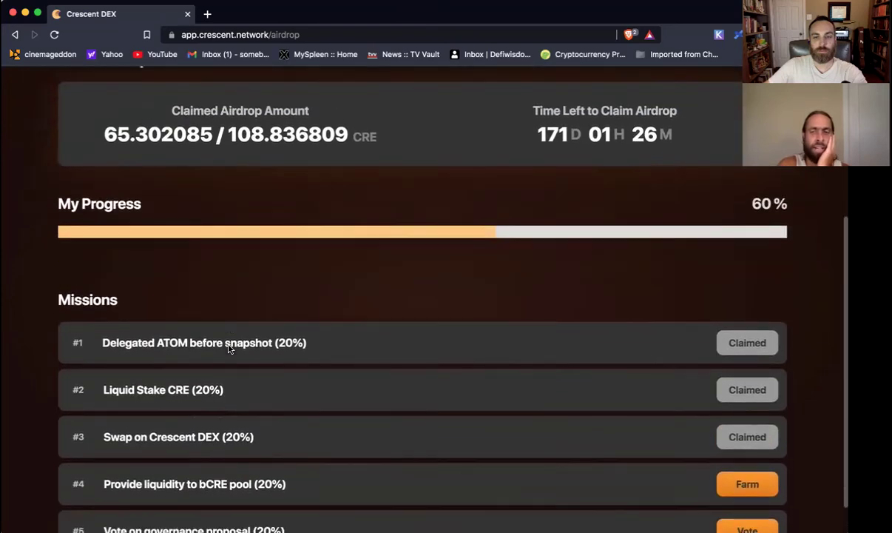
scroll(228, 349, "down", 2)
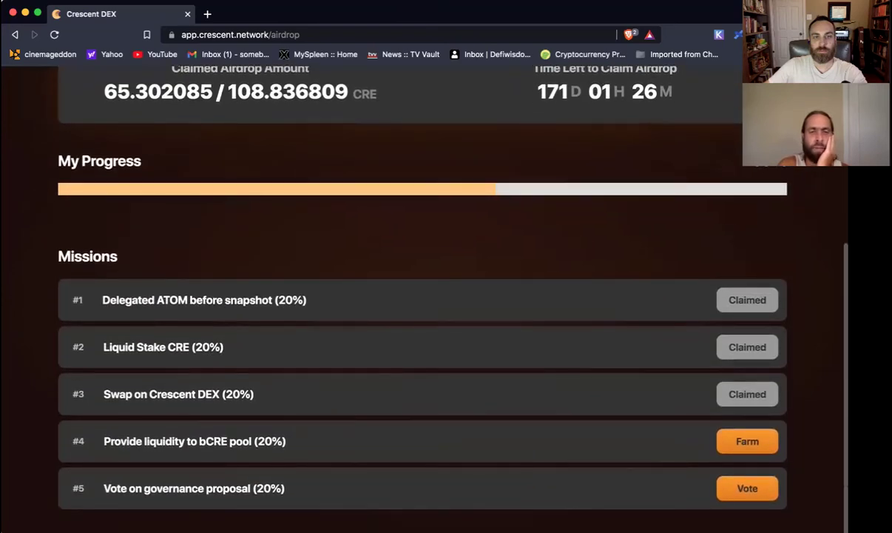
Go to the Farm page from mission #4 and scroll to the Pools list led by bCRE-CRE
left_click(747, 441)
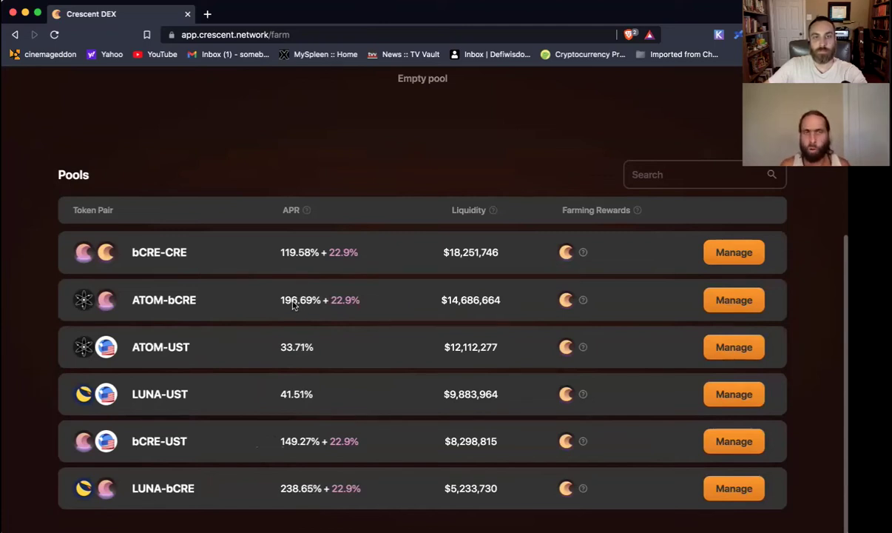
mouse_move(307, 211)
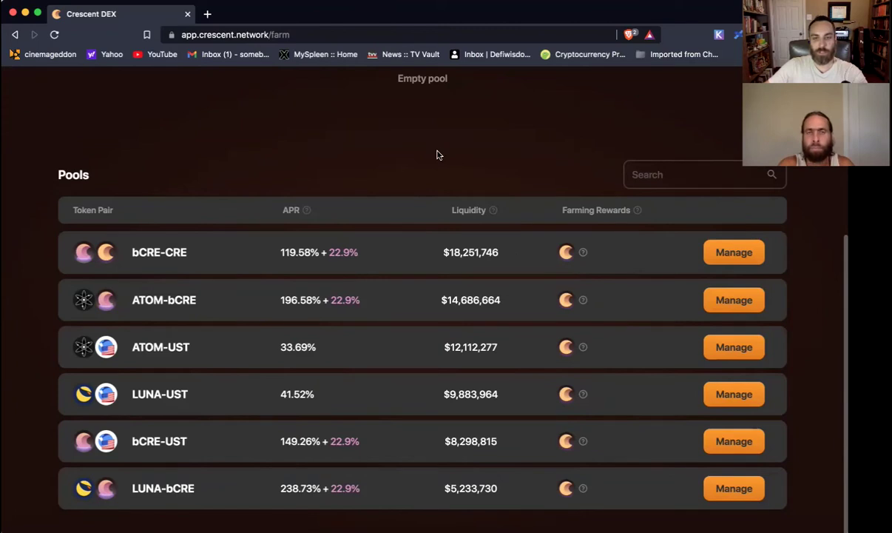
scroll(437, 155, "up", 4)
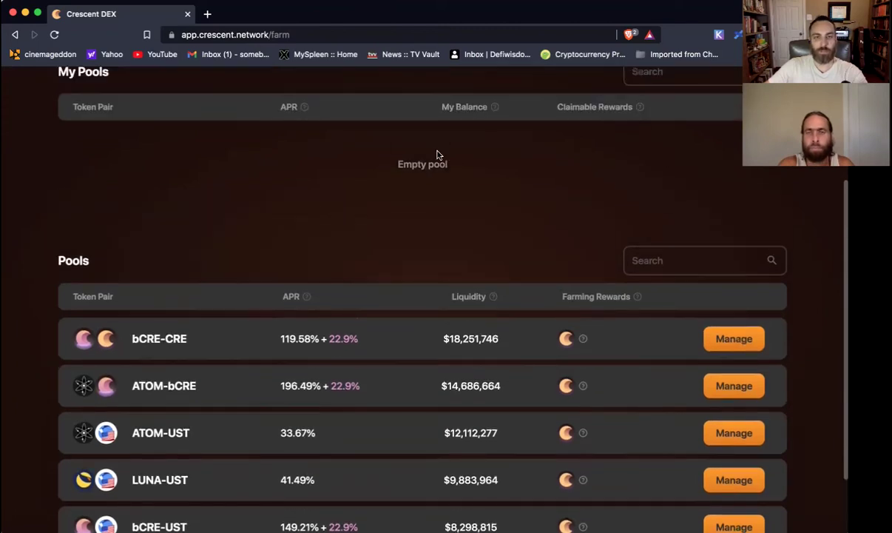
scroll(468, 213, "up", 3)
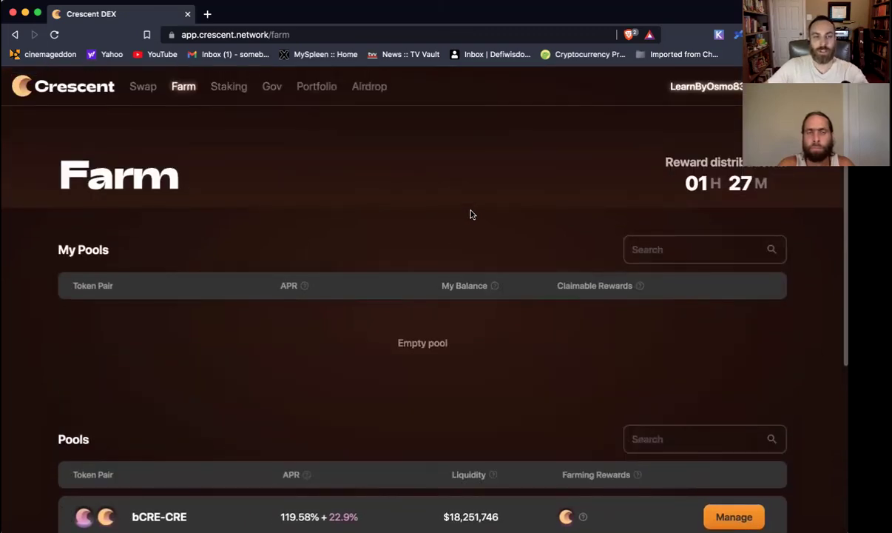
scroll(470, 214, "down", 1)
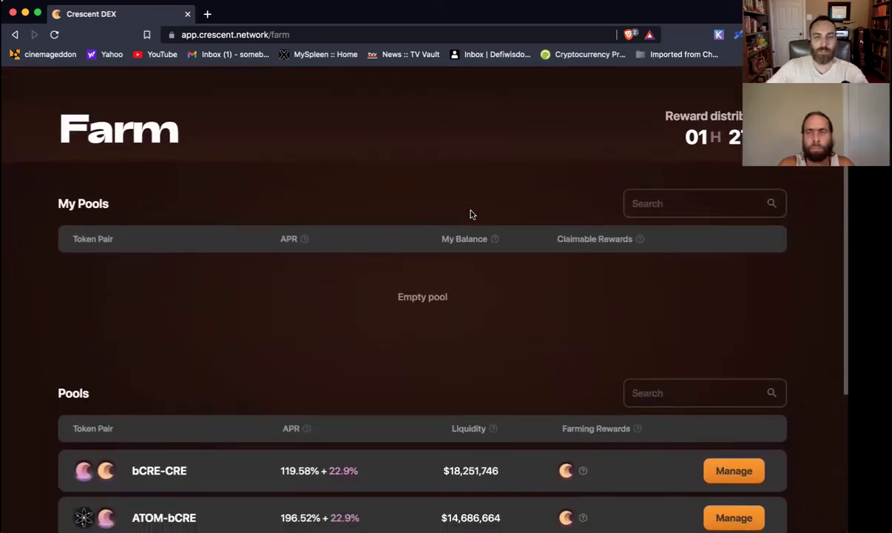
scroll(436, 221, "down", 1)
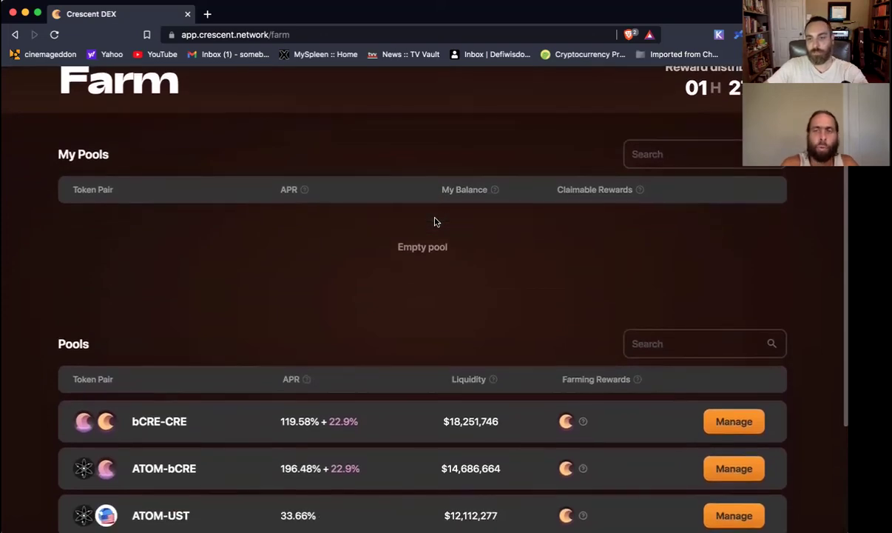
scroll(436, 221, "down", 3)
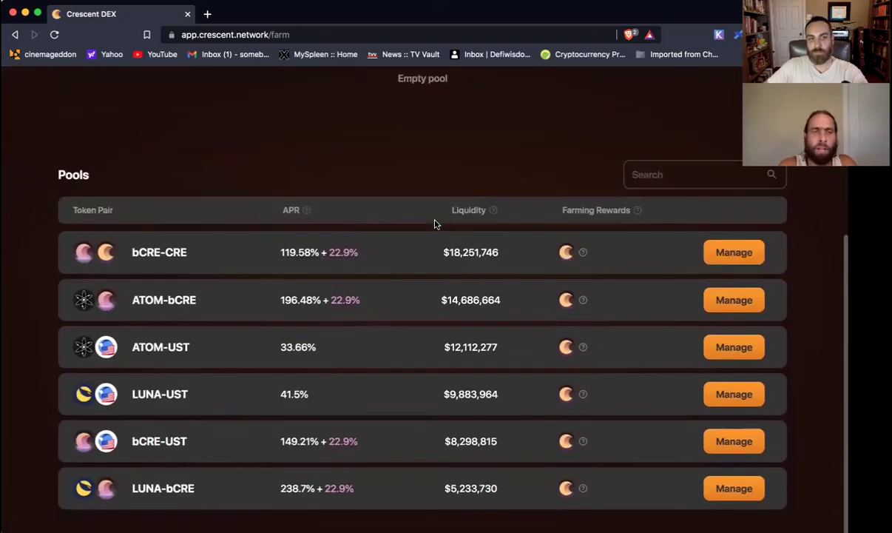
Attempt a bCRE-CRE deposit using the maximum CRE, then dismiss the failed form
left_click(740, 275)
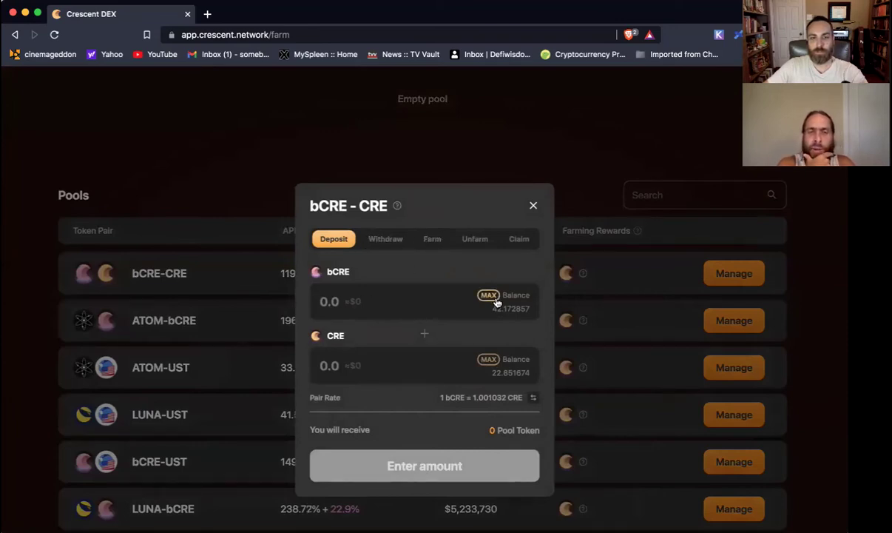
left_click(490, 361)
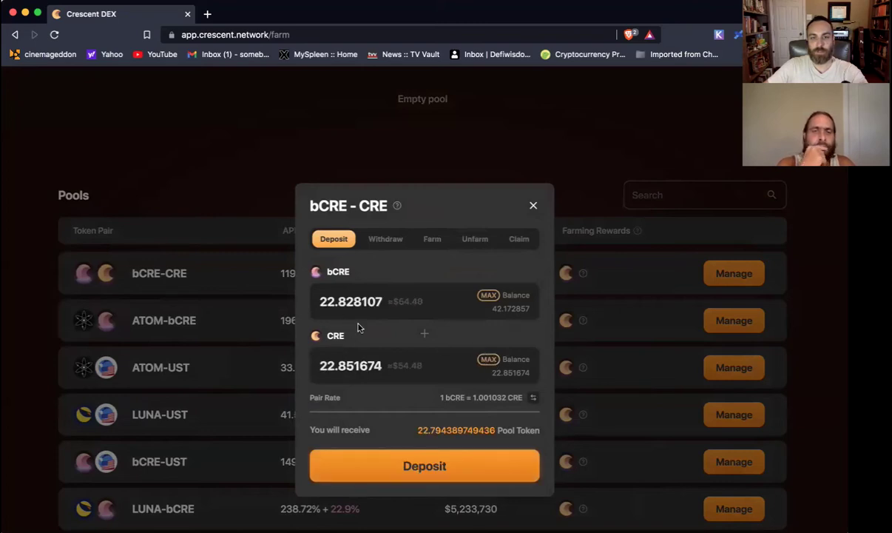
left_click(438, 469)
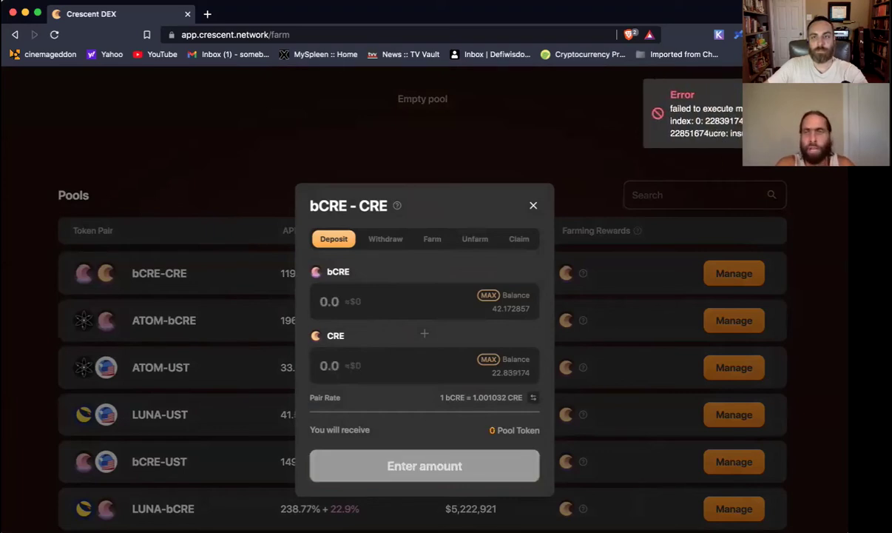
left_click(707, 175)
Redo the bCRE-CRE deposit with the CRE amount trimmed to 22.8 and submit it
left_click(743, 268)
left_click(490, 359)
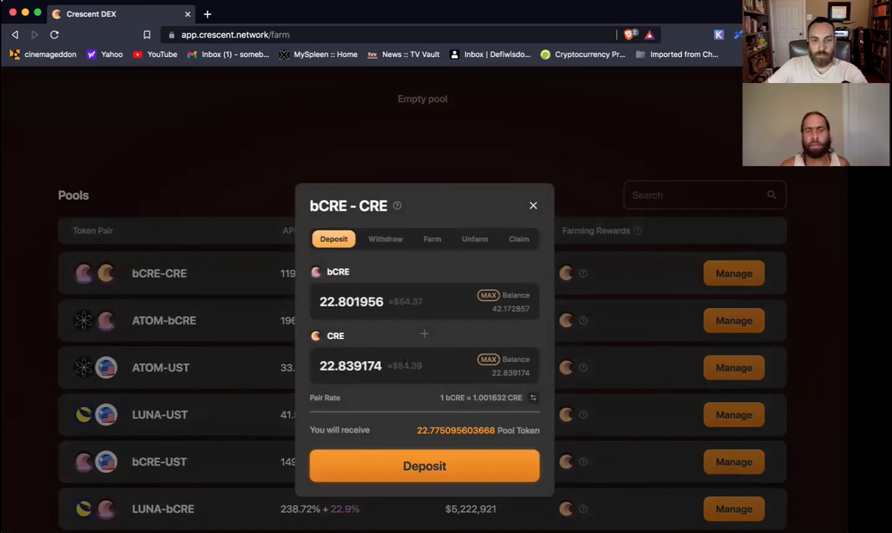
left_click_drag(382, 366, 346, 366)
key("BackSpace")
left_click(402, 462)
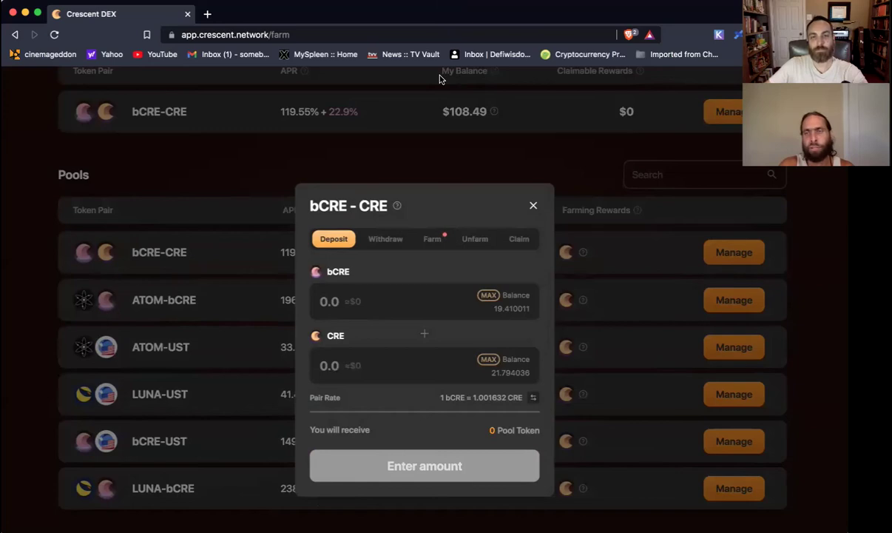
Close the deposit window and return to the Farm page top showing the $108.51 bCRE-CRE position
left_click(532, 205)
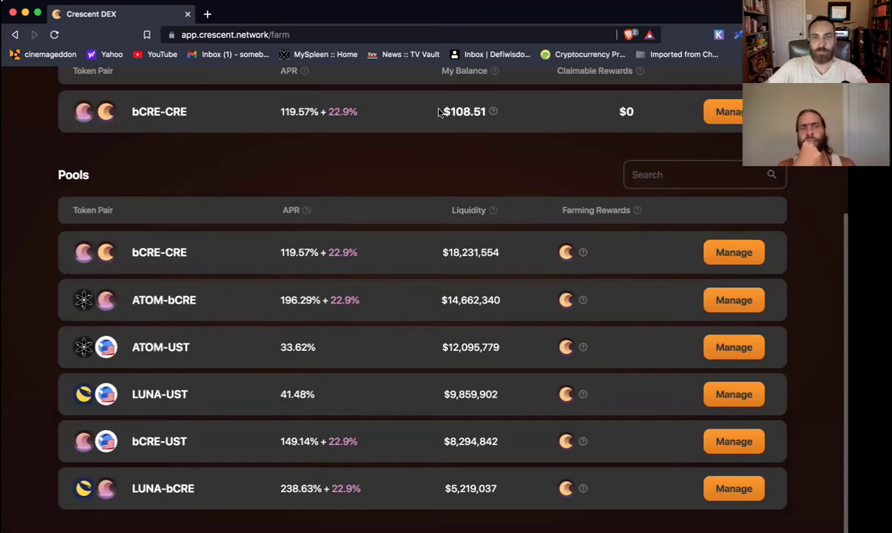
scroll(615, 153, "up", 3)
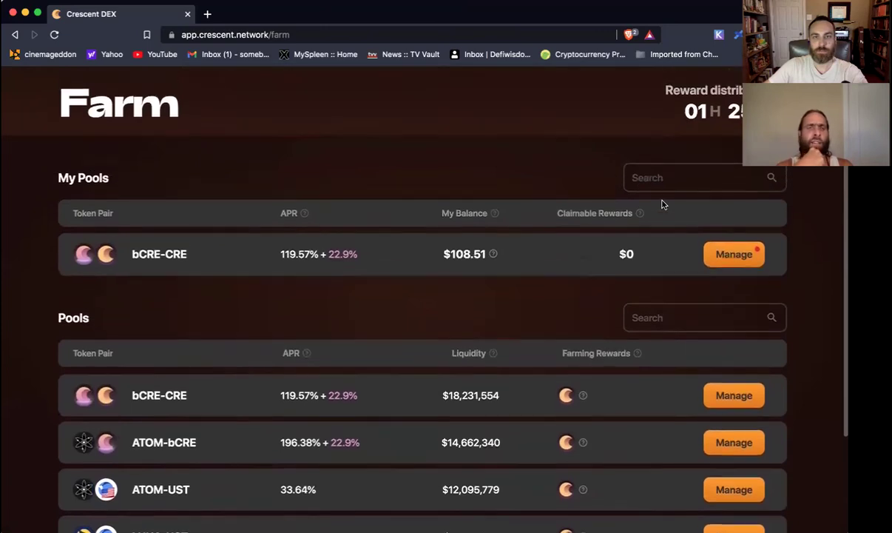
scroll(663, 205, "up", 2)
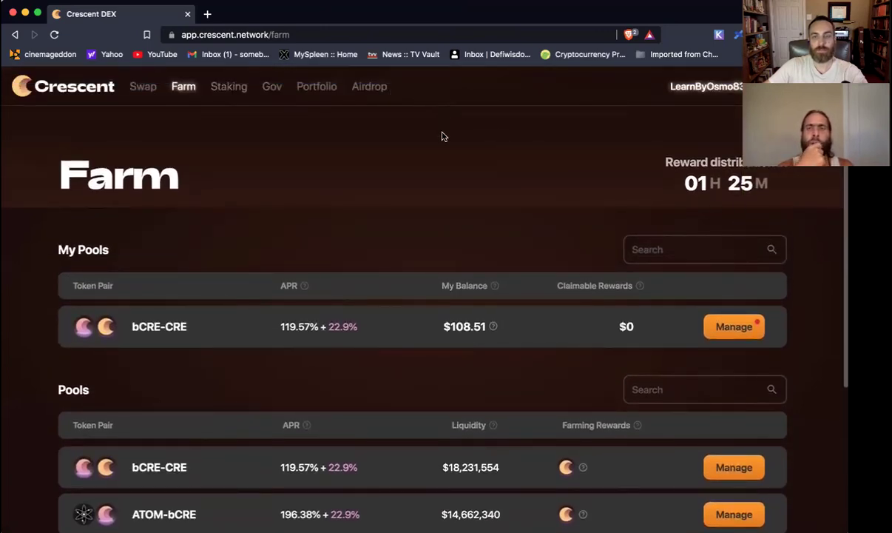
Open the Airdrop page and check the Missions list for the claimed bCRE liquidity mission
left_click(370, 87)
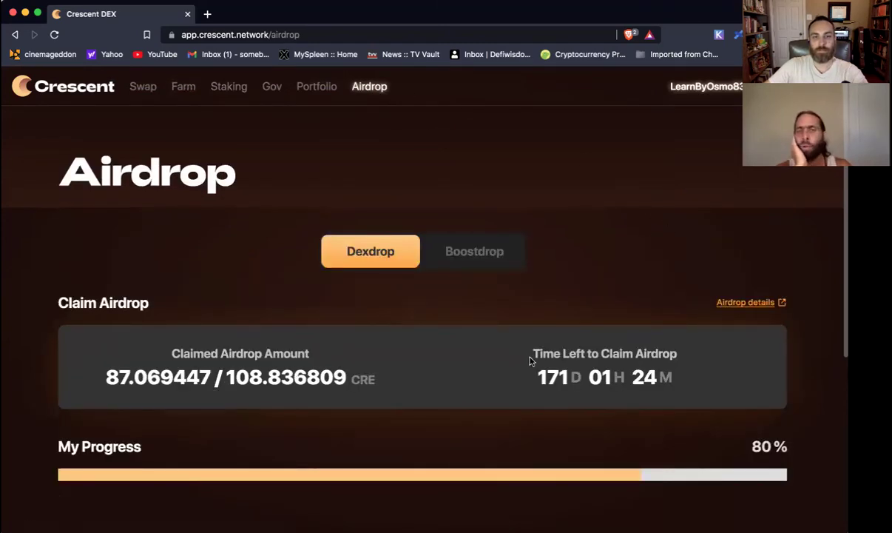
scroll(505, 362, "down", 1)
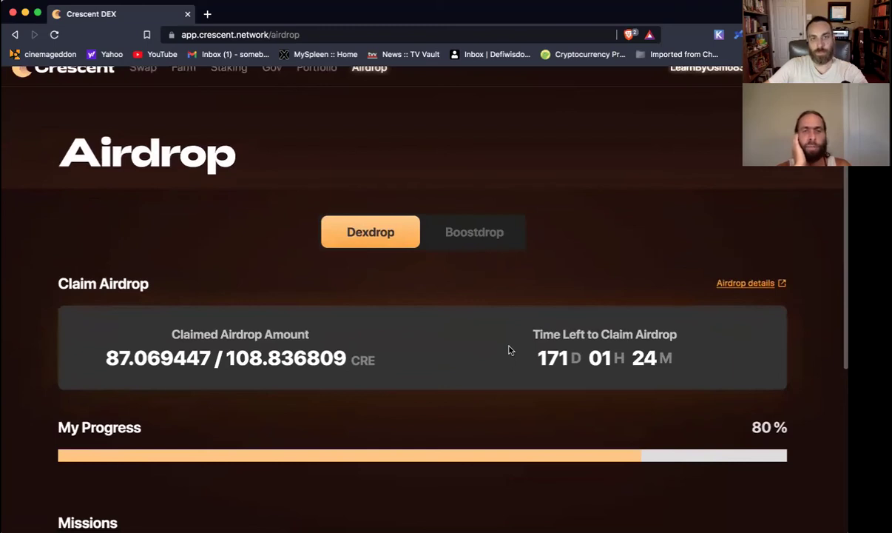
scroll(510, 347, "down", 4)
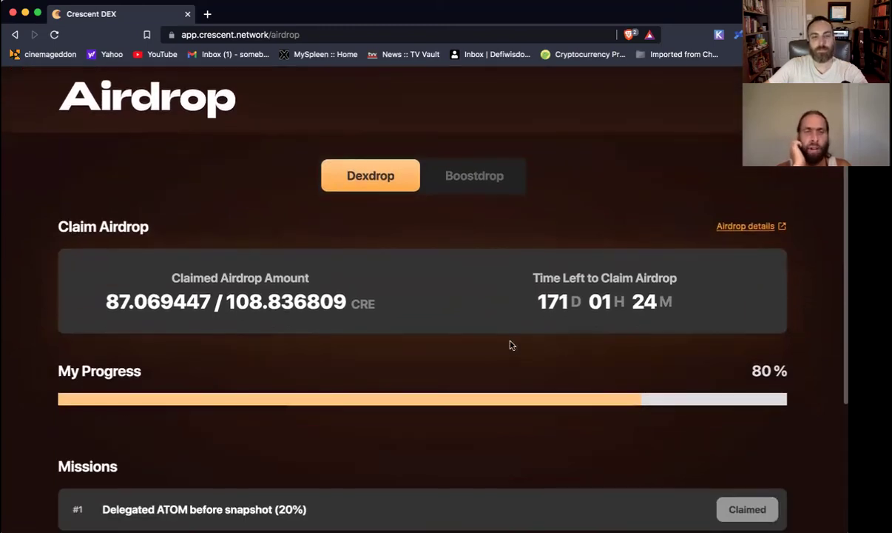
scroll(510, 360, "down", 5)
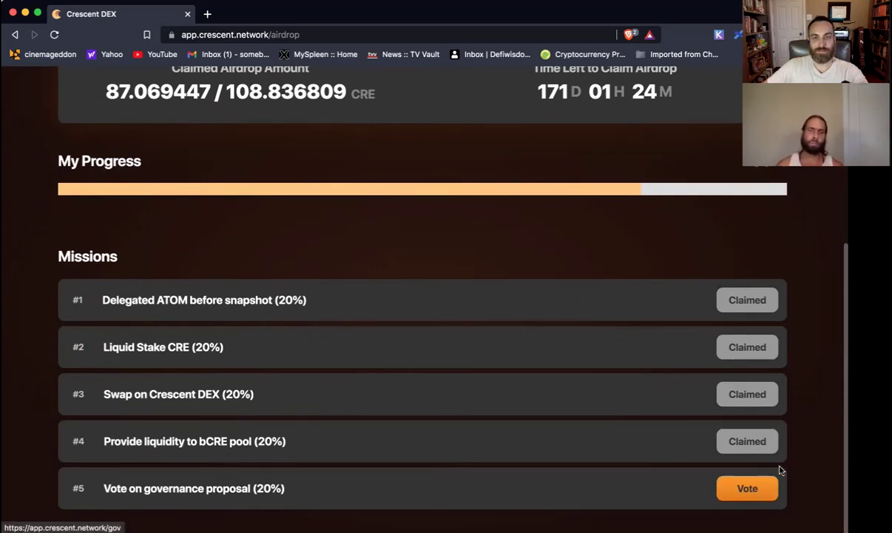
Follow mission #5's Vote link to the Governance page
left_click(748, 490)
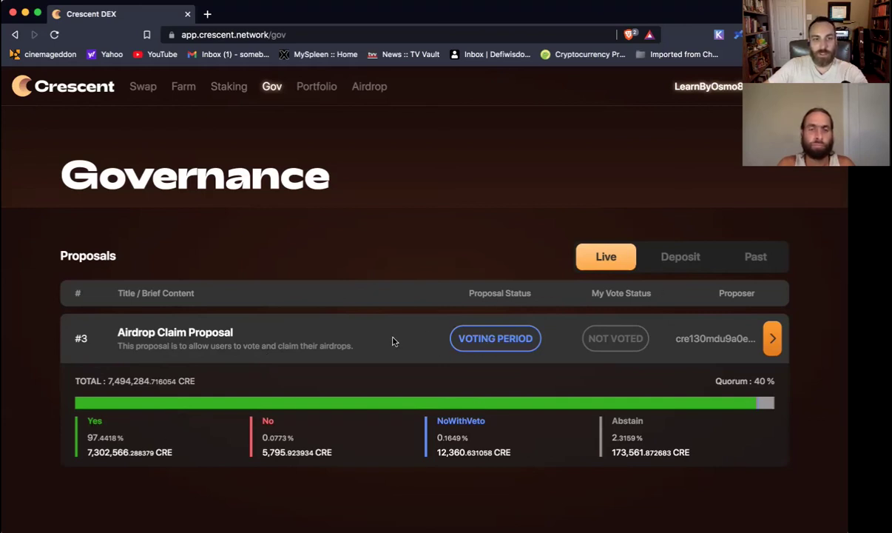
Open Airdrop Claim Proposal #3 and cast a Yes vote on it
left_click(771, 340)
scroll(519, 320, "down", 5)
left_click(438, 478)
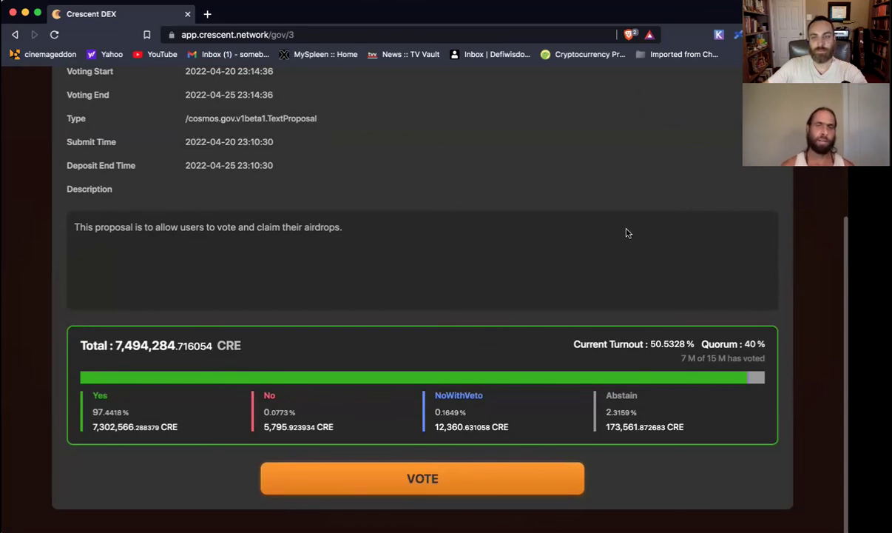
scroll(626, 233, "up", 5)
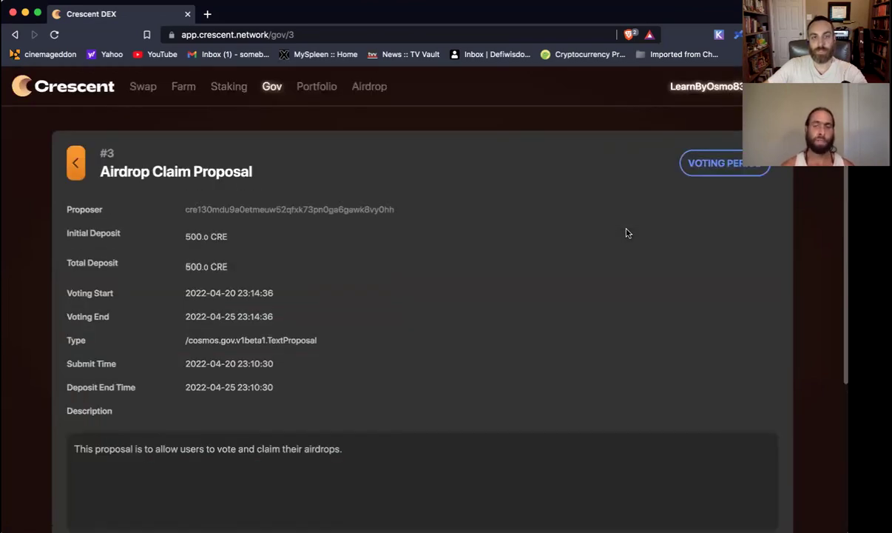
scroll(626, 233, "down", 5)
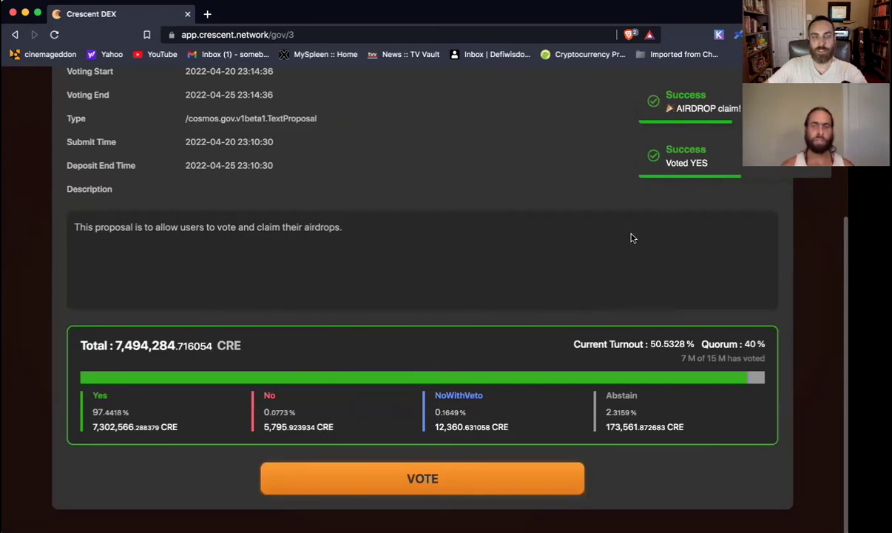
Add a blank browser tab, then return to the top of the Crescent proposal page
left_click(208, 15)
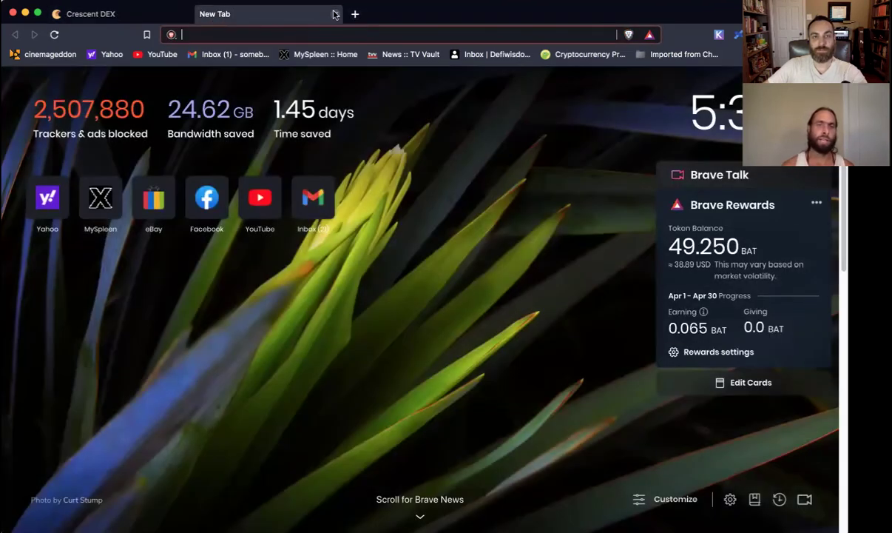
left_click(110, 9)
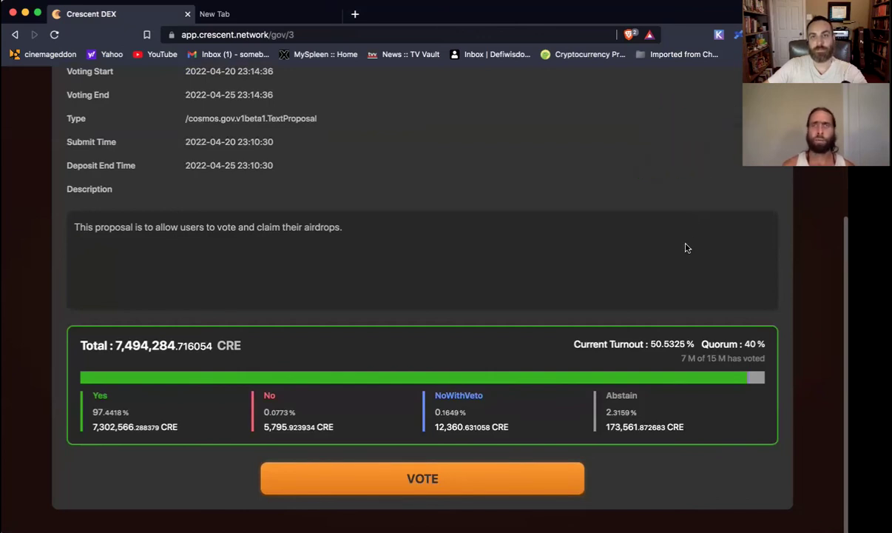
scroll(659, 200, "up", 5)
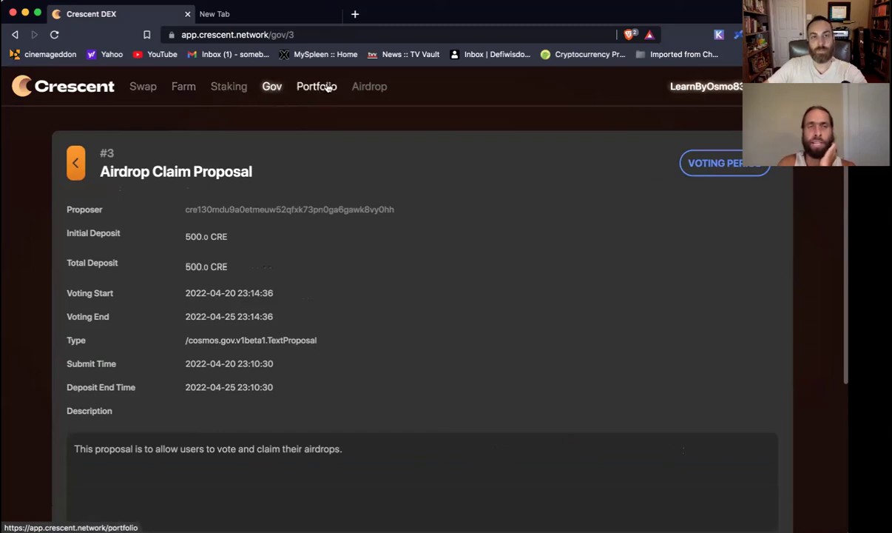
Load restake.app in the new tab, then go back to the Crescent proposal page
left_click(255, 13)
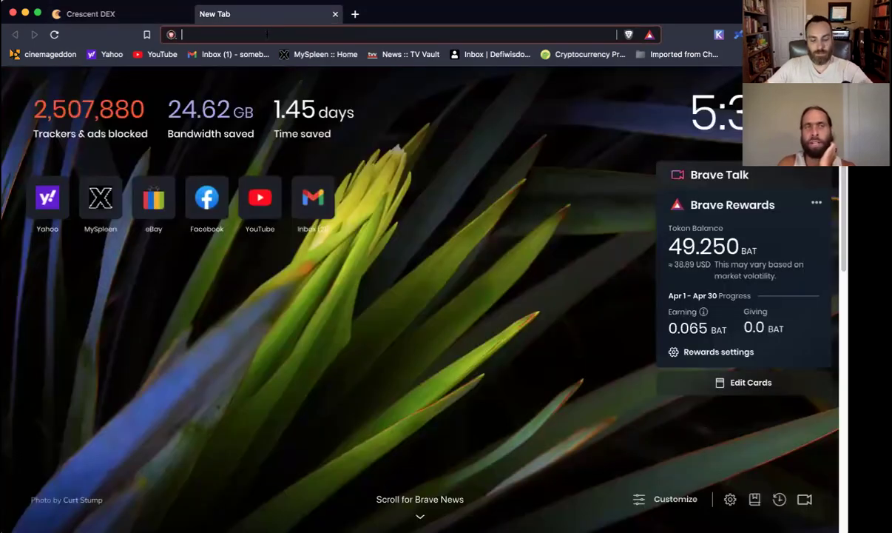
type("re")
key("Return")
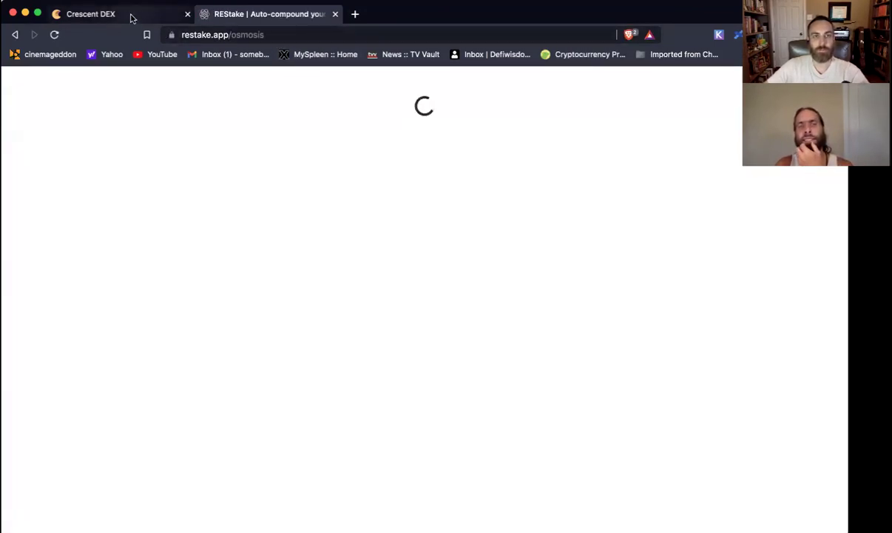
left_click(131, 18)
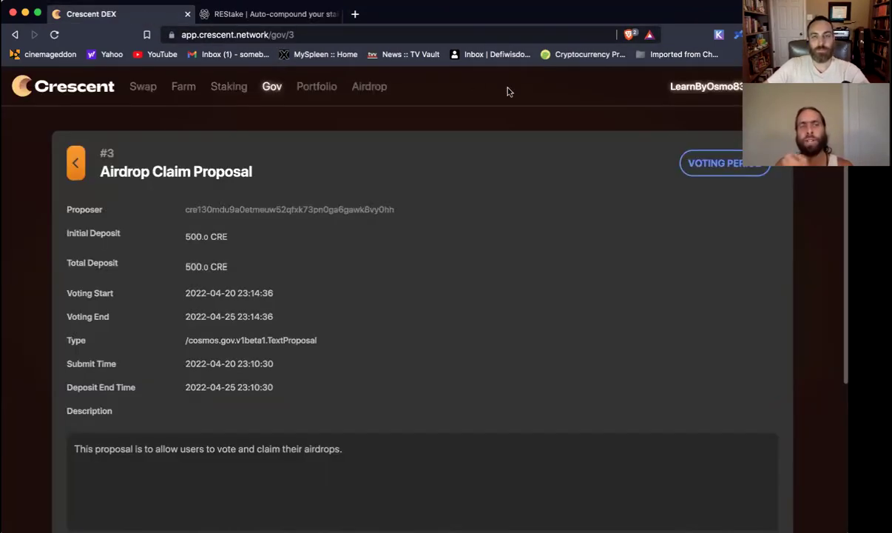
left_click(279, 21)
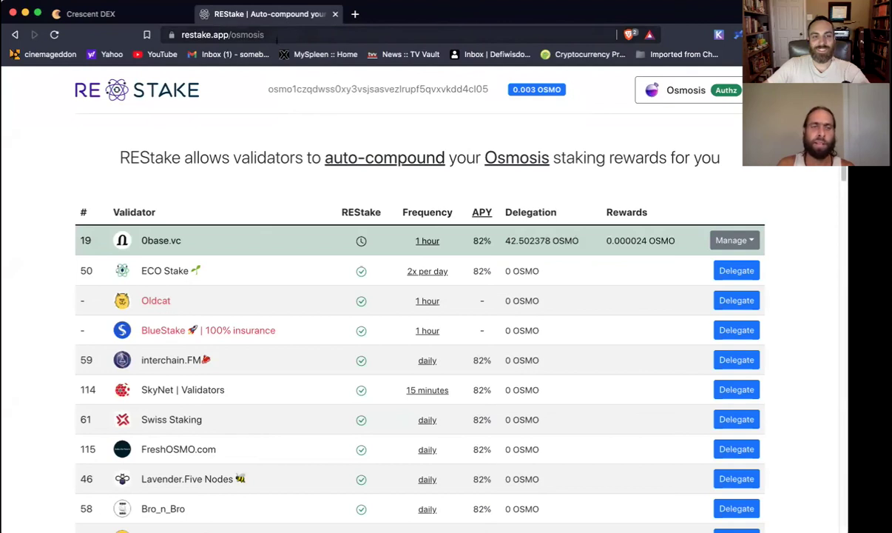
left_click(123, 20)
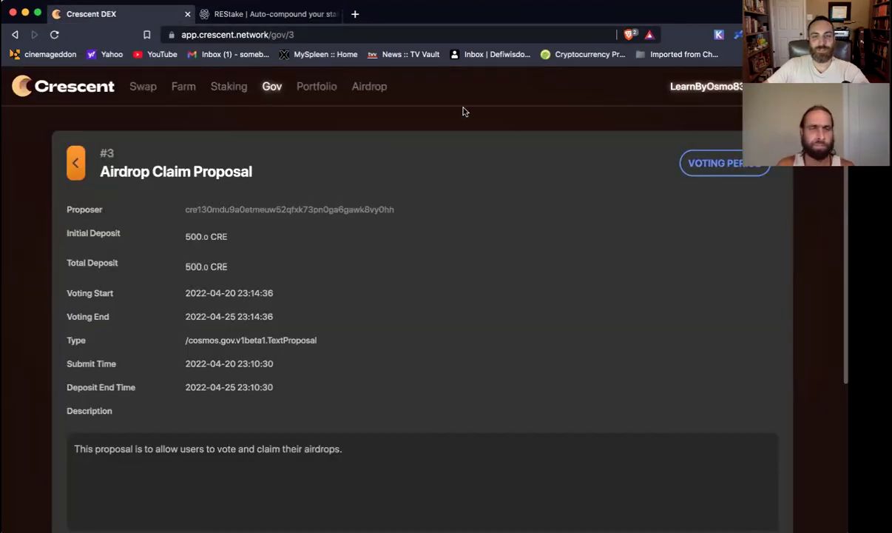
Review the Airdrop page: all five missions claimed, 108.836809 CRE, 100% progress
left_click(367, 87)
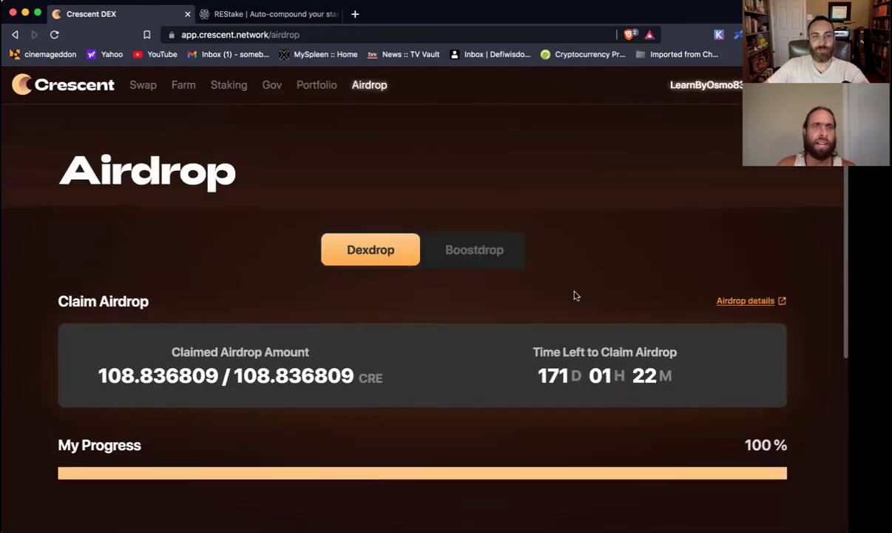
scroll(574, 293, "down", 4)
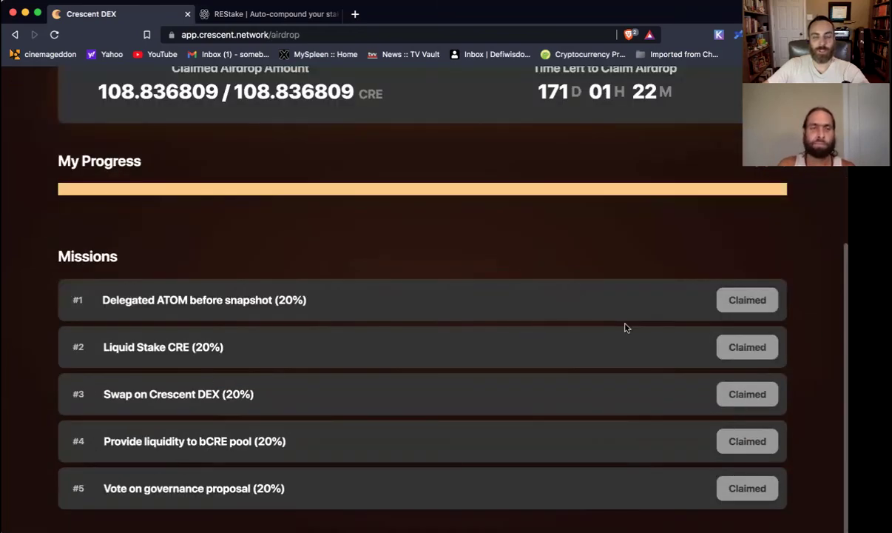
scroll(657, 305, "up", 3)
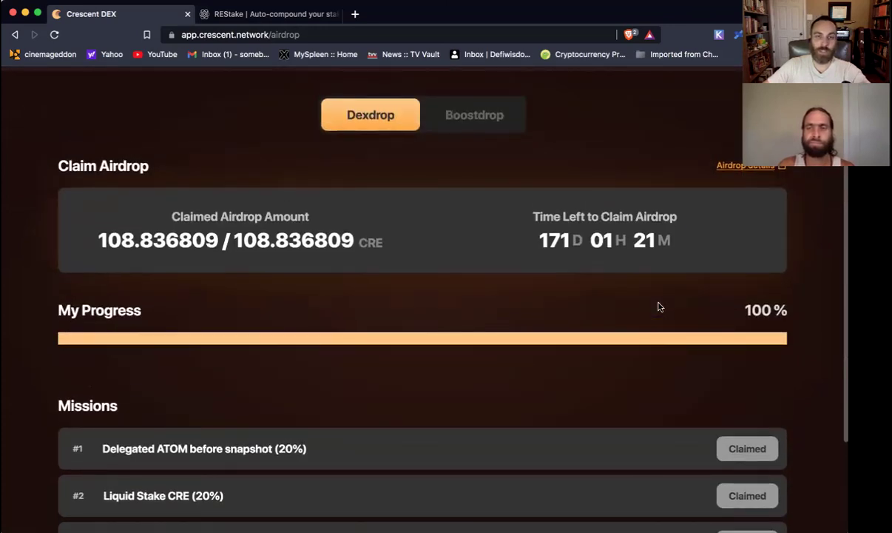
scroll(660, 306, "up", 1)
scroll(645, 262, "up", 1)
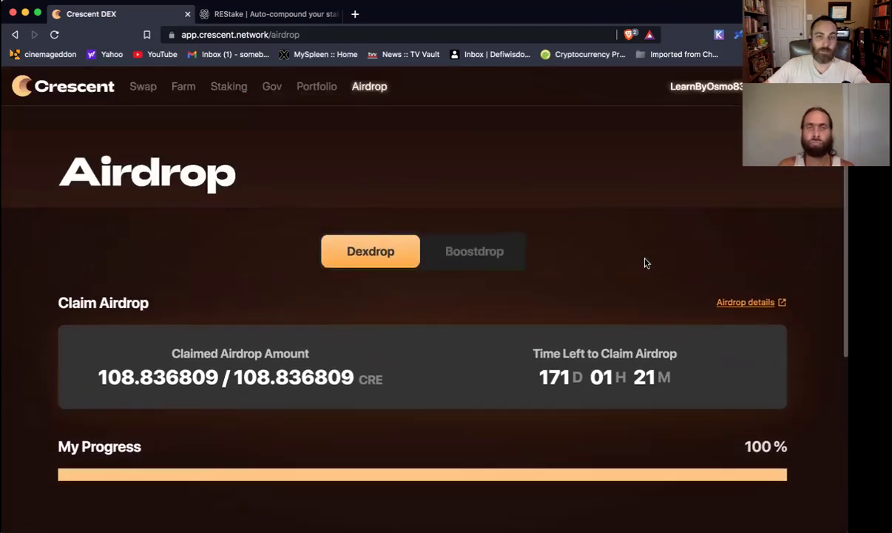